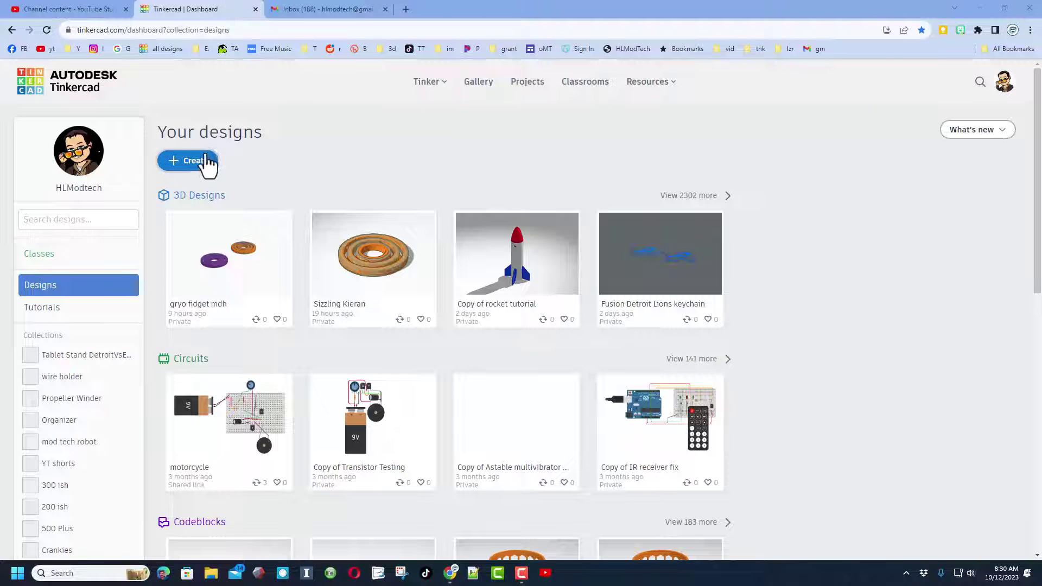
# Create a new 3D design and name it "ruler wizard".
pyautogui.click(205, 157)
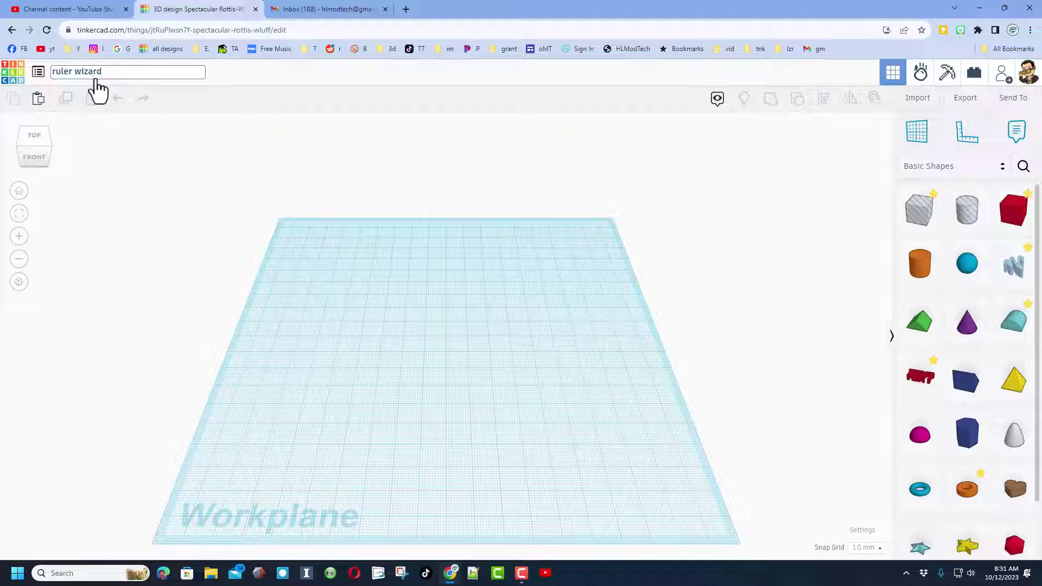
pyautogui.click(485, 351)
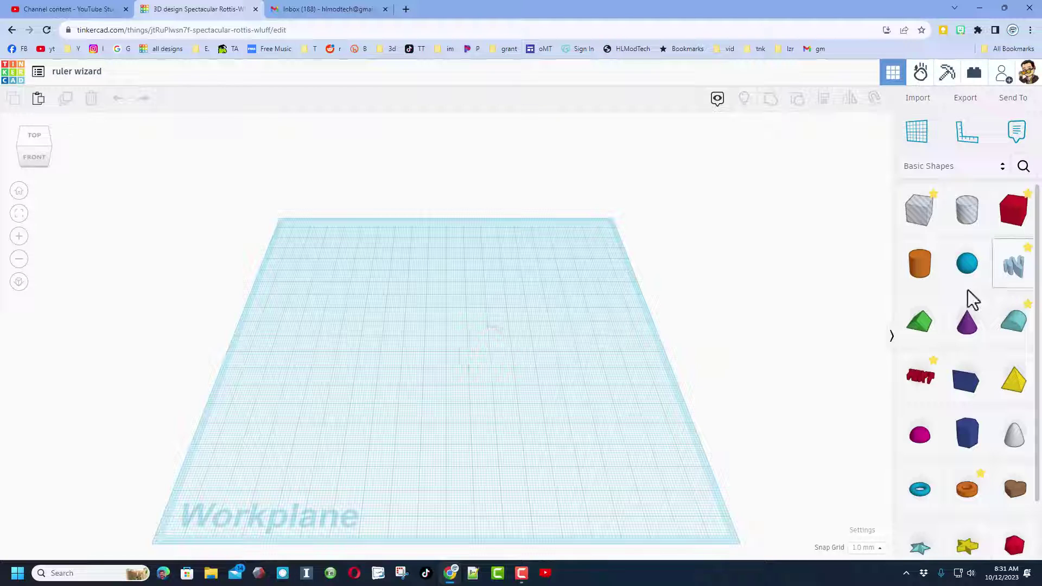
# Place the ruler on the workplane with its origin near the middle.
pyautogui.scroll(-2, 968, 293)
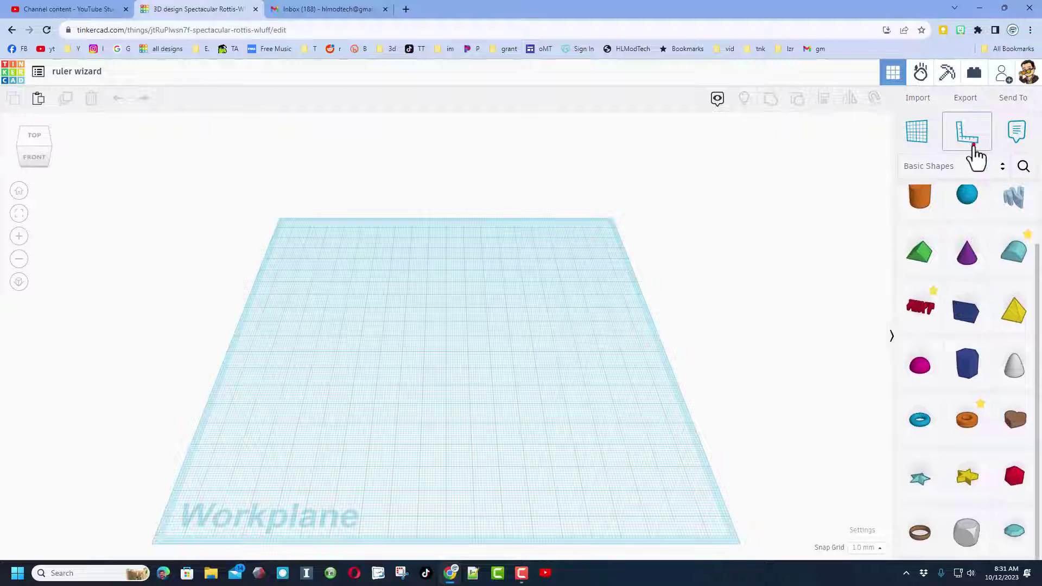
pyautogui.moveTo(975, 157); pyautogui.dragTo(440, 368)
pyautogui.scroll(2, 440, 372)
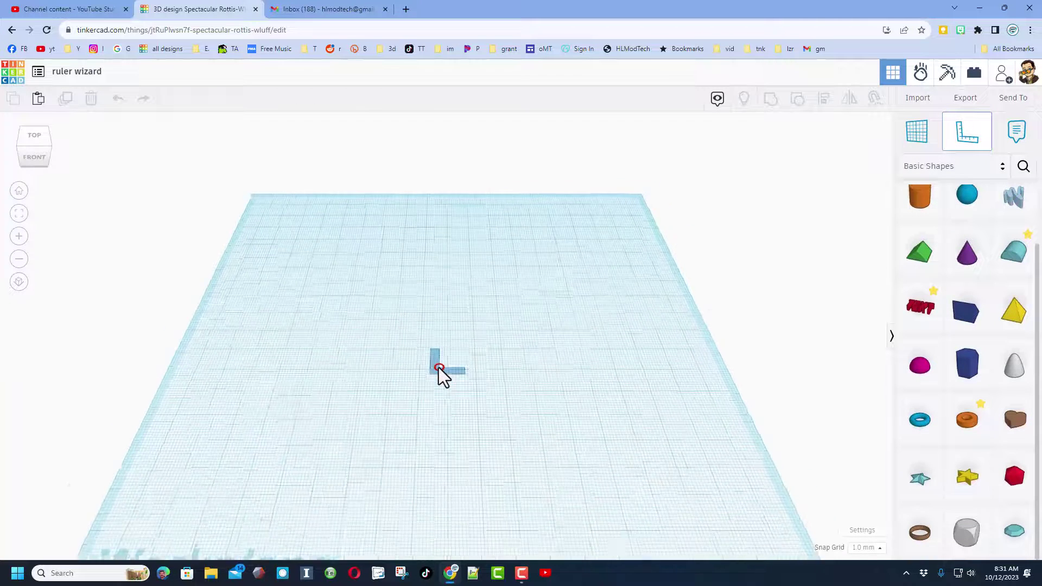
pyautogui.click(448, 347)
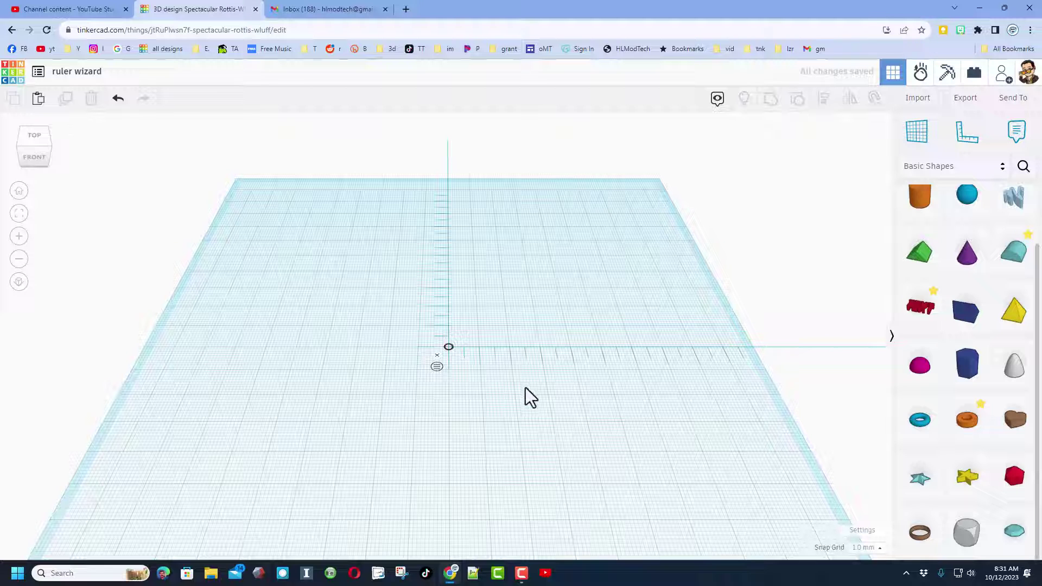
# Place a tube to the left of the ruler origin and try stretching it to about 51 by 41 mm, undoing that resize.
pyautogui.click(966, 421)
pyautogui.click(299, 359)
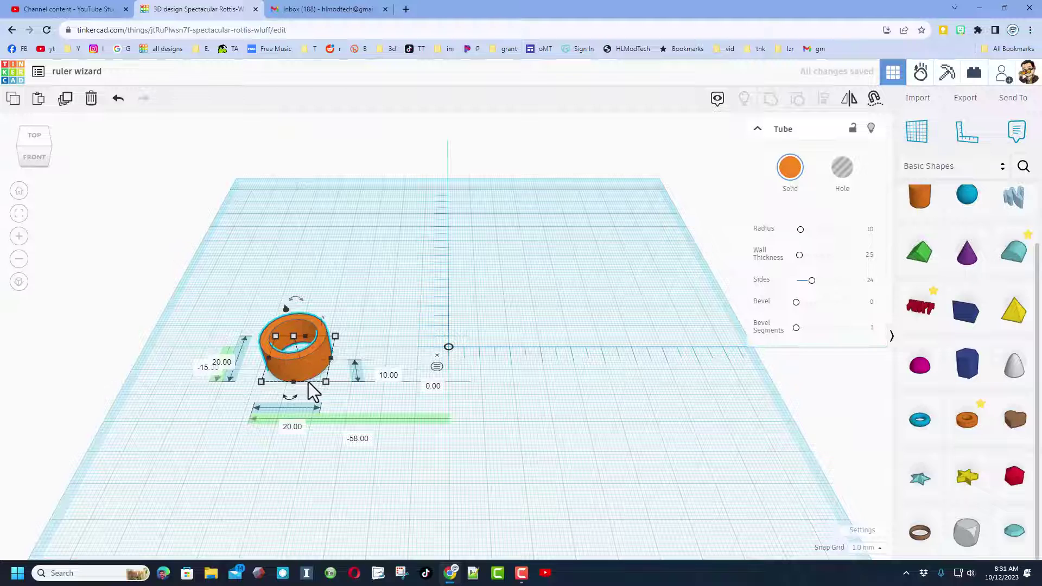
pyautogui.moveTo(329, 381); pyautogui.dragTo(423, 438)
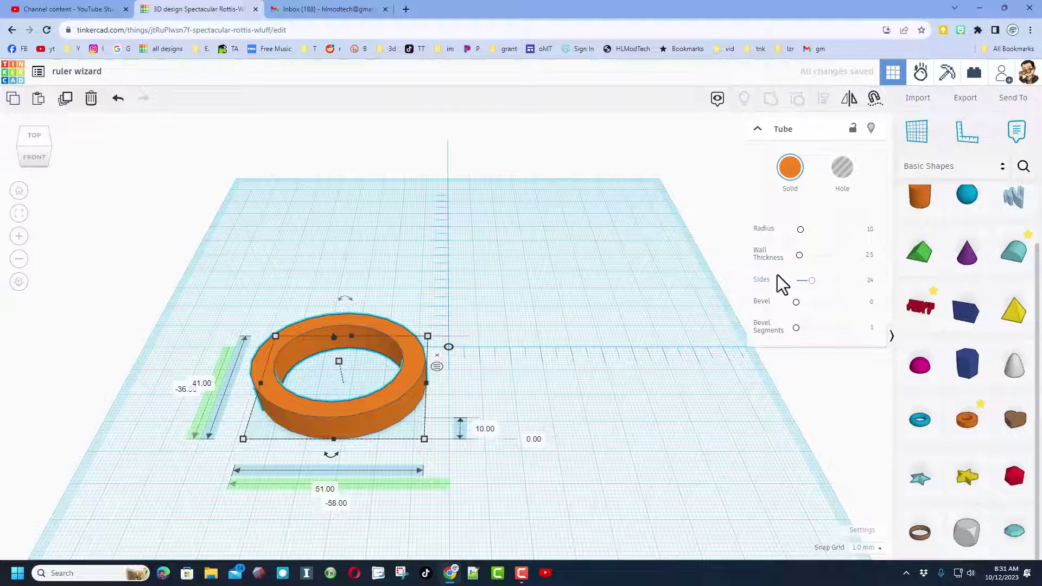
pyautogui.hotkey('ctrl', 'z')
# Set the tube's radius to 30, wall thickness to 2 and sides to 64.
pyautogui.click(869, 230)
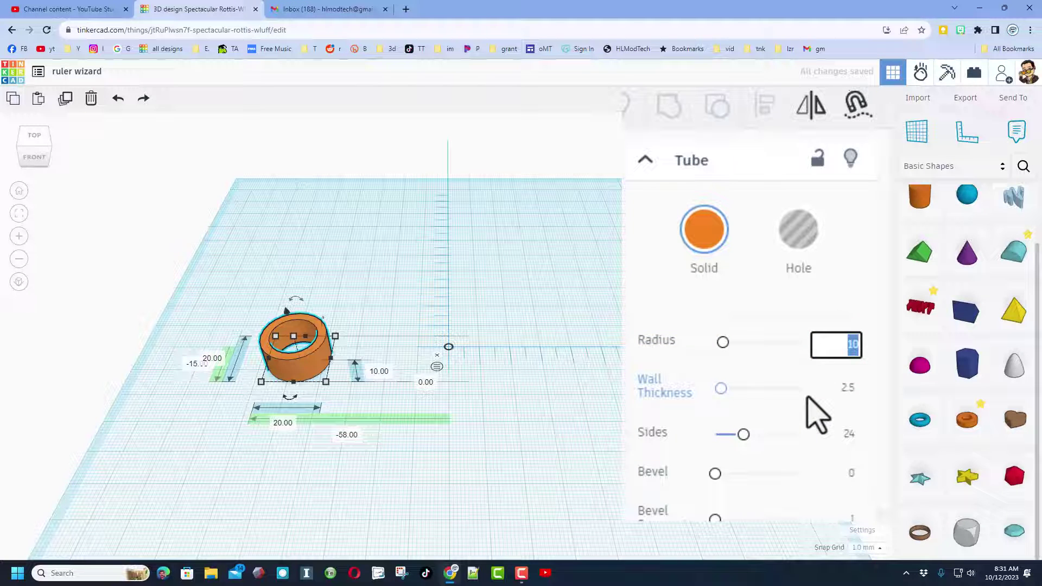
pyautogui.write('30')
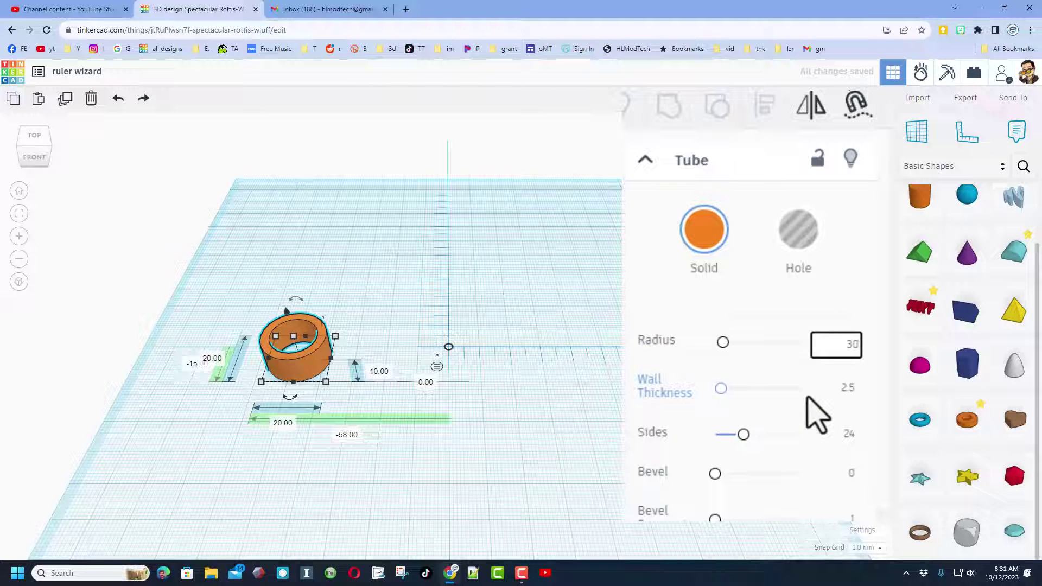
pyautogui.click(845, 392)
pyautogui.write('2')
pyautogui.press('Return')
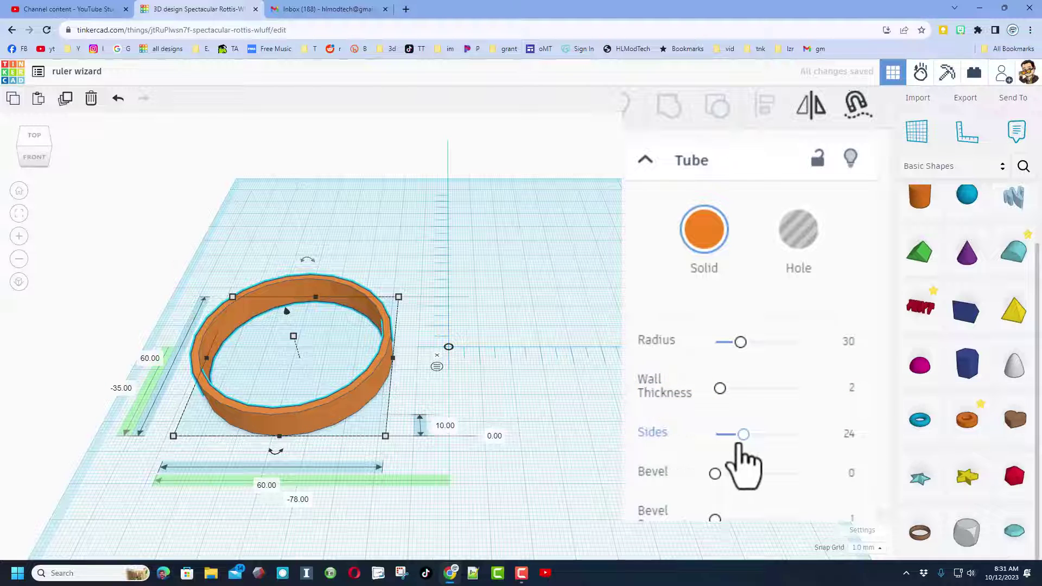
pyautogui.moveTo(743, 434); pyautogui.dragTo(840, 448)
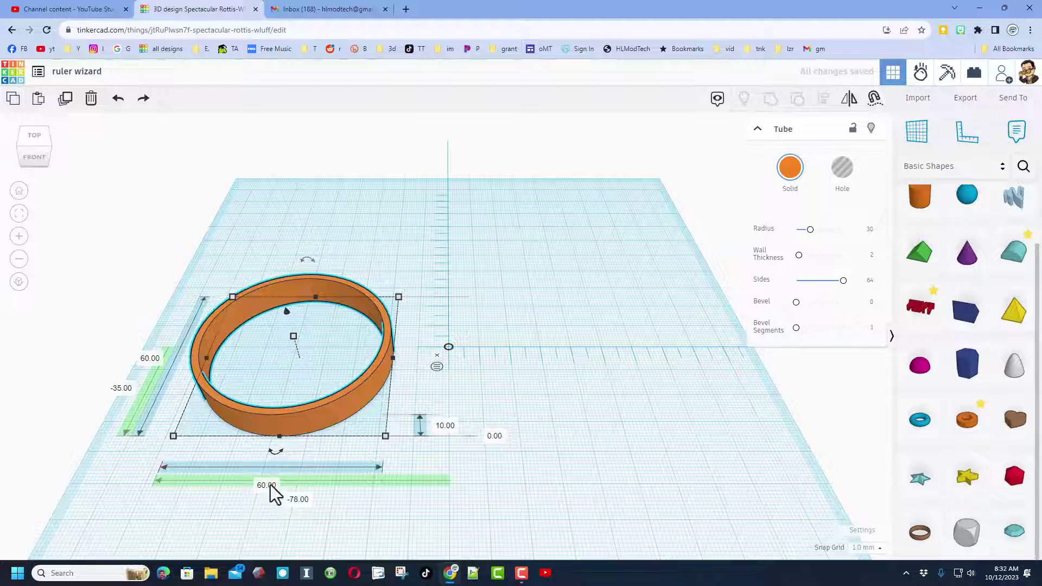
# Set the tube's horizontal offset from the ruler origin to 0.
pyautogui.click(298, 500)
pyautogui.write('0')
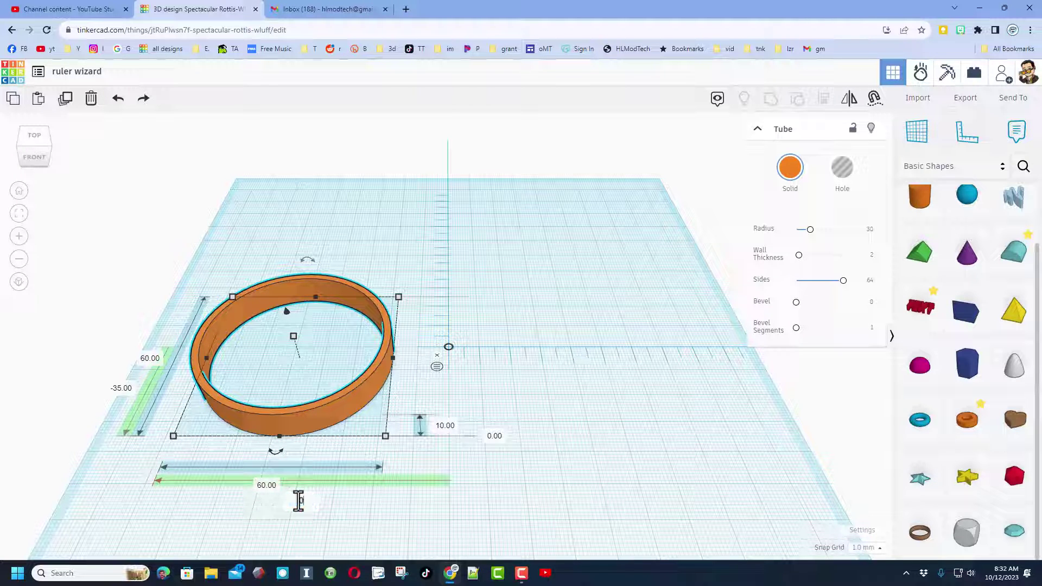
pyautogui.press('Return')
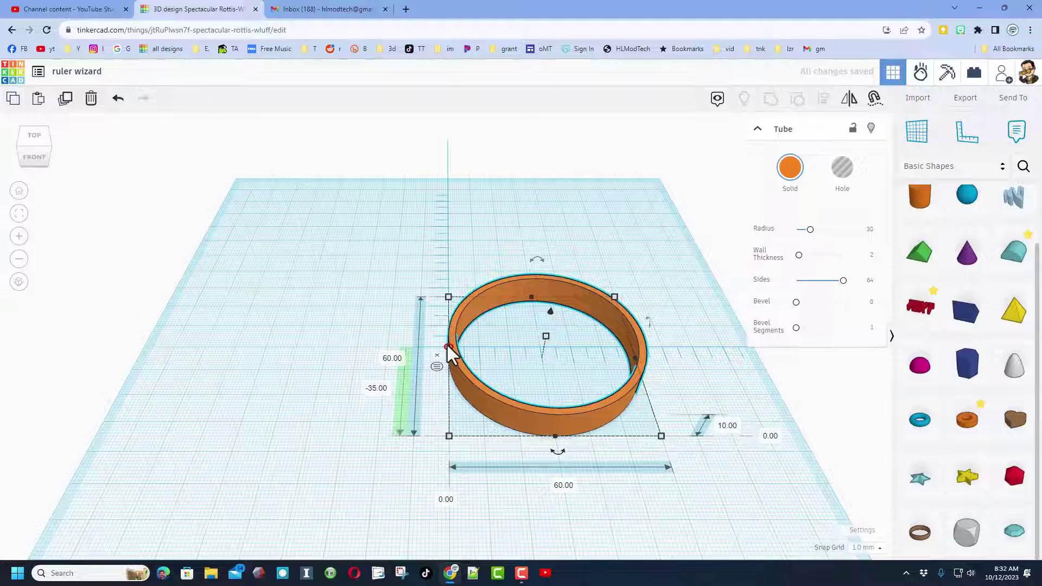
# Center the tube on the ruler origin by setting both its horizontal and depth offsets to -30.
pyautogui.click(446, 500)
pyautogui.write('-')
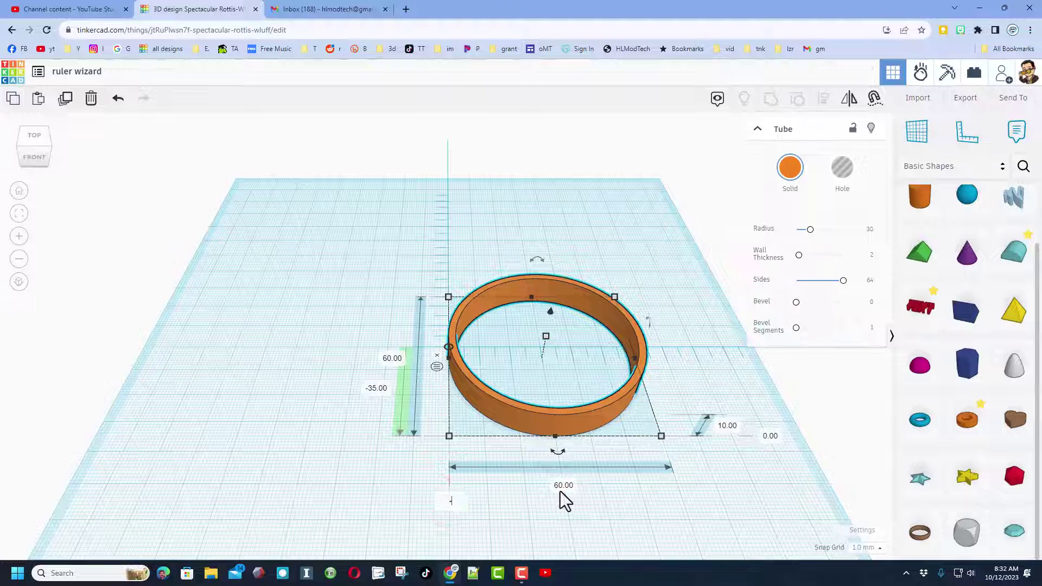
pyautogui.write('30')
pyautogui.press('Return')
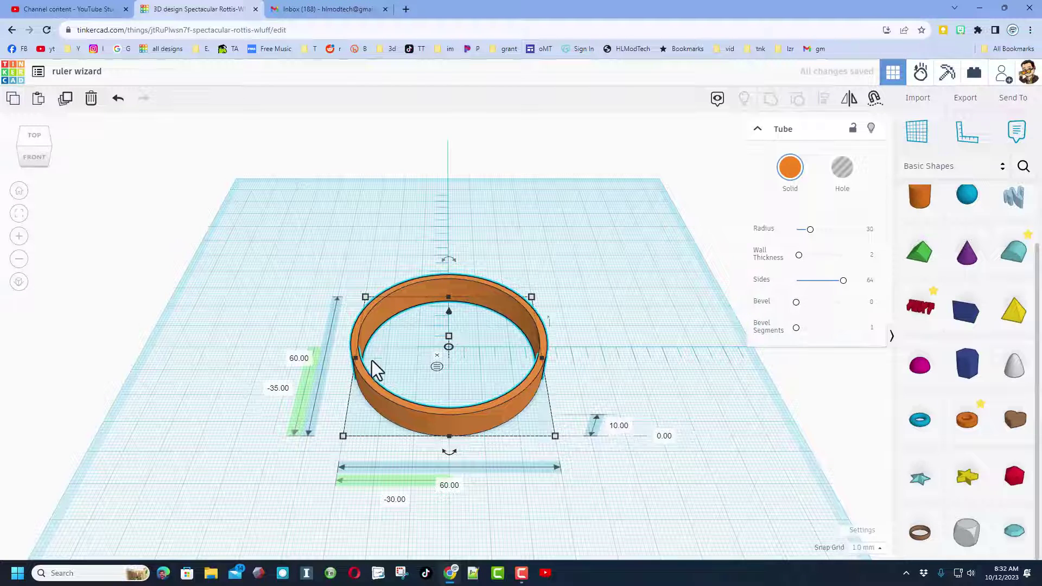
pyautogui.click(279, 389)
pyautogui.write('-30')
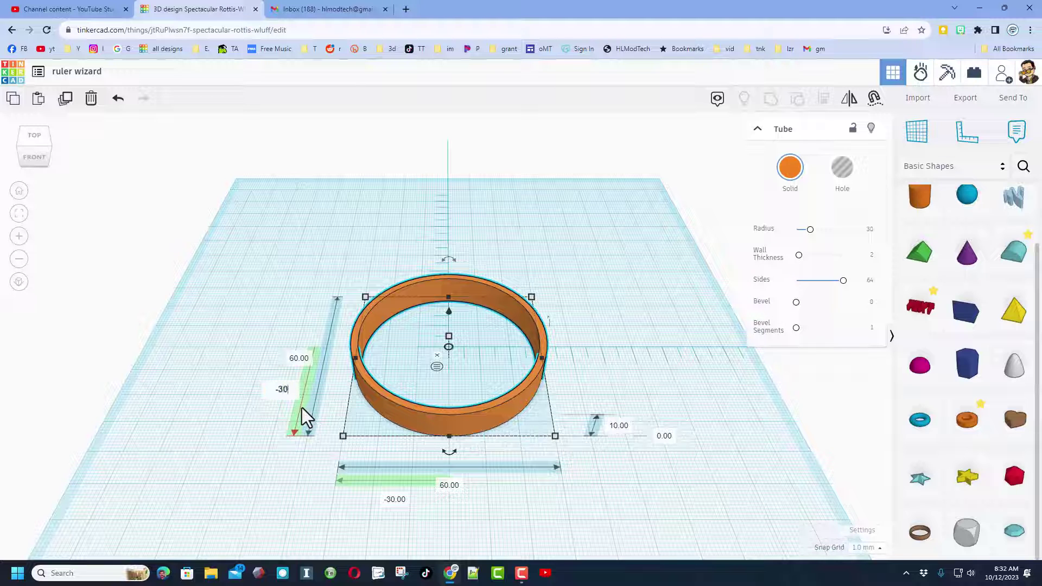
pyautogui.press('Return')
pyautogui.click(488, 342)
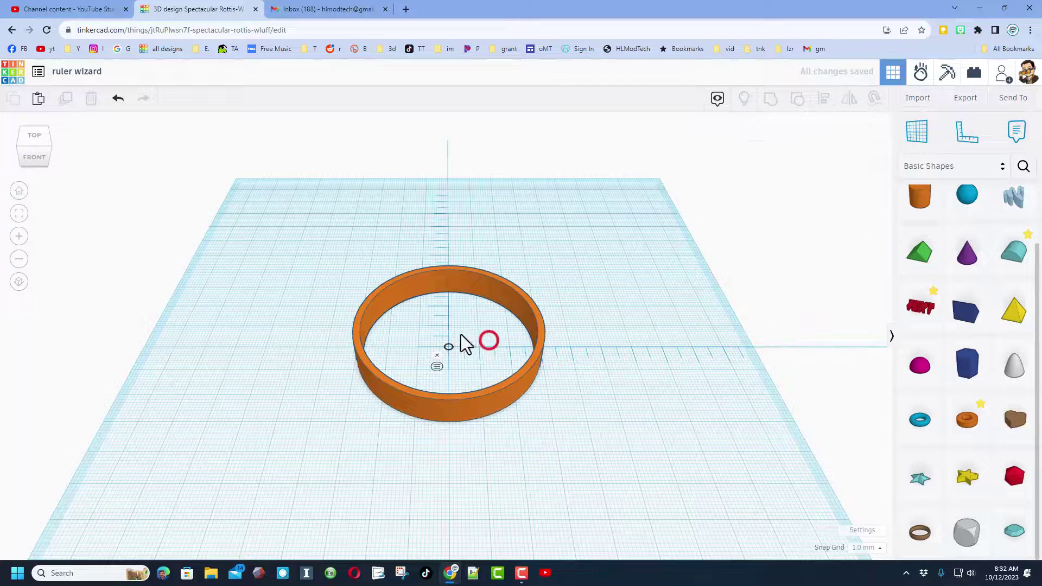
# Lower the tube's height to make it a thin, flat ring.
pyautogui.click(467, 404)
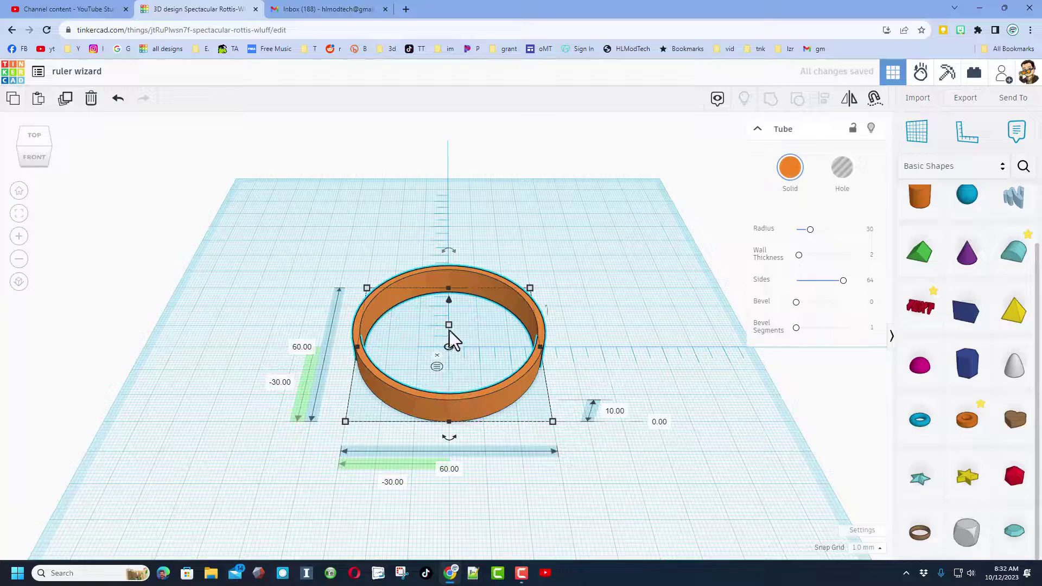
pyautogui.moveTo(448, 325); pyautogui.dragTo(451, 340)
pyautogui.click(489, 359)
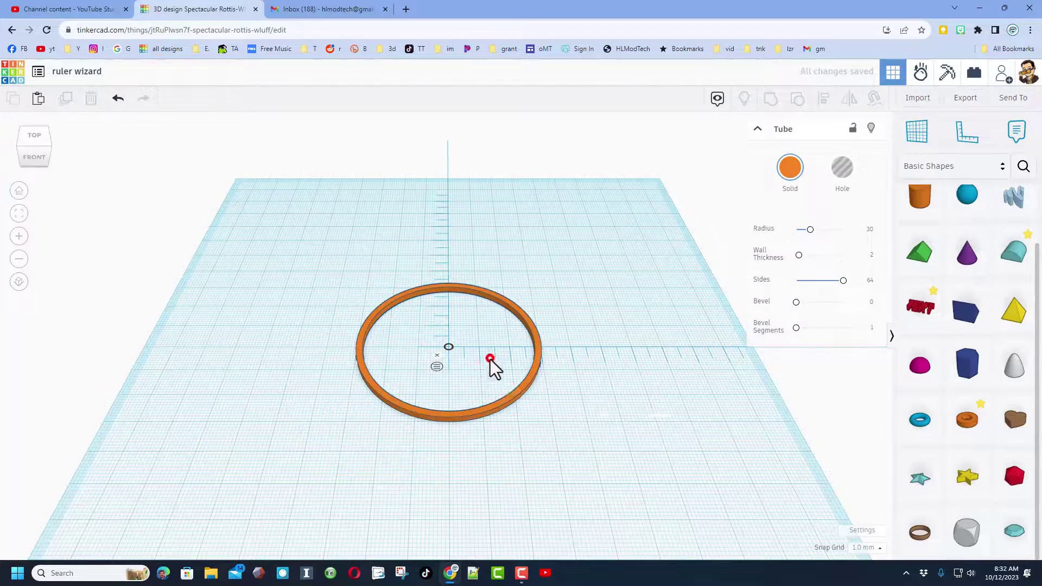
# Add a half sphere scaled uniformly to 8 mm wide and 4 mm high inside the ring, at ruler offsets -17 and 6.
pyautogui.moveTo(558, 404); pyautogui.dragTo(560, 450, button='right')
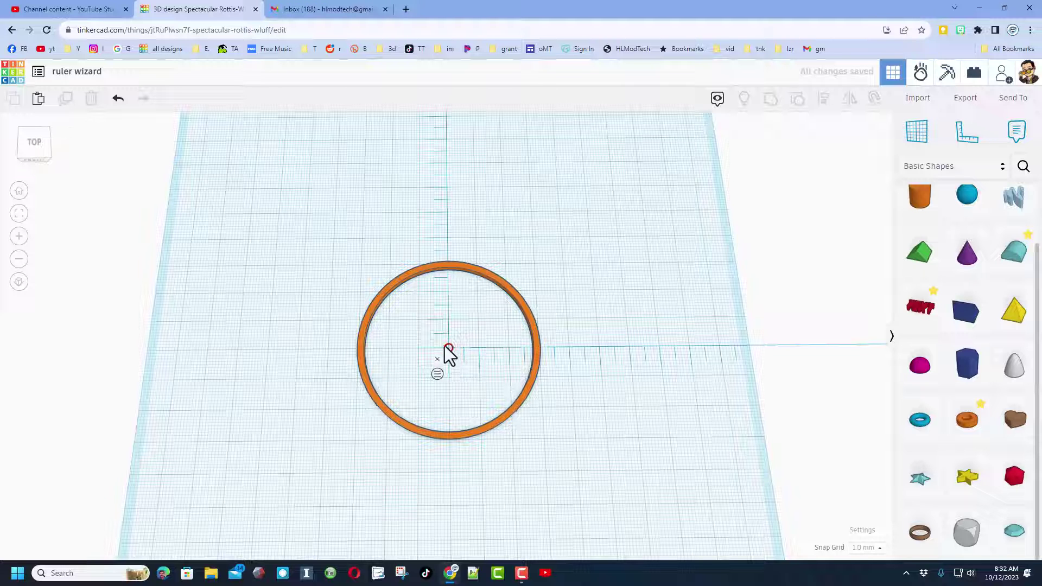
pyautogui.moveTo(560, 449); pyautogui.dragTo(562, 437, button='right')
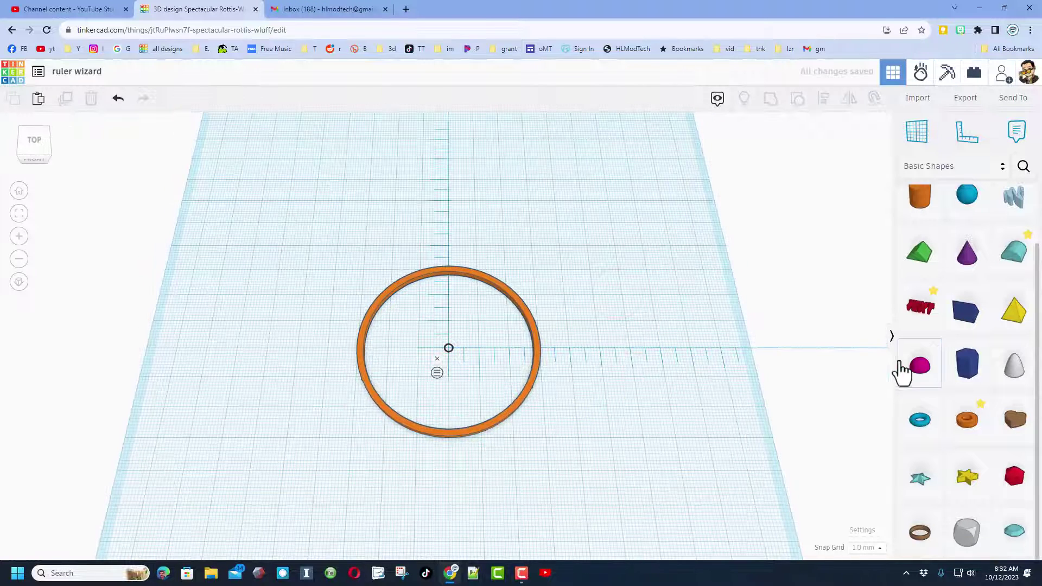
pyautogui.moveTo(900, 371); pyautogui.dragTo(630, 330)
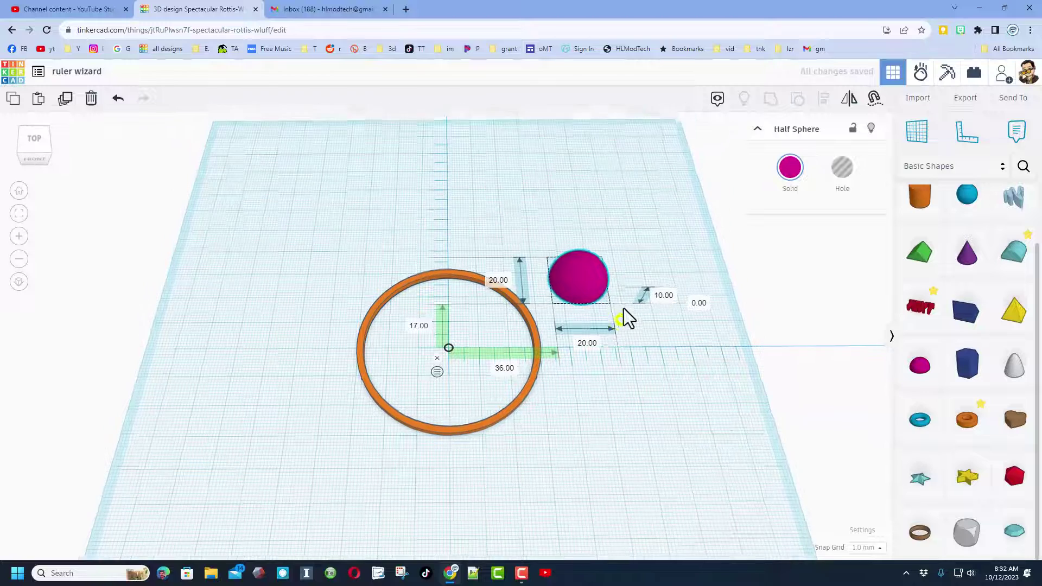
pyautogui.keyDown('shift'); pyautogui.moveTo(611, 308); pyautogui.dragTo(531, 288); pyautogui.keyUp('shift')
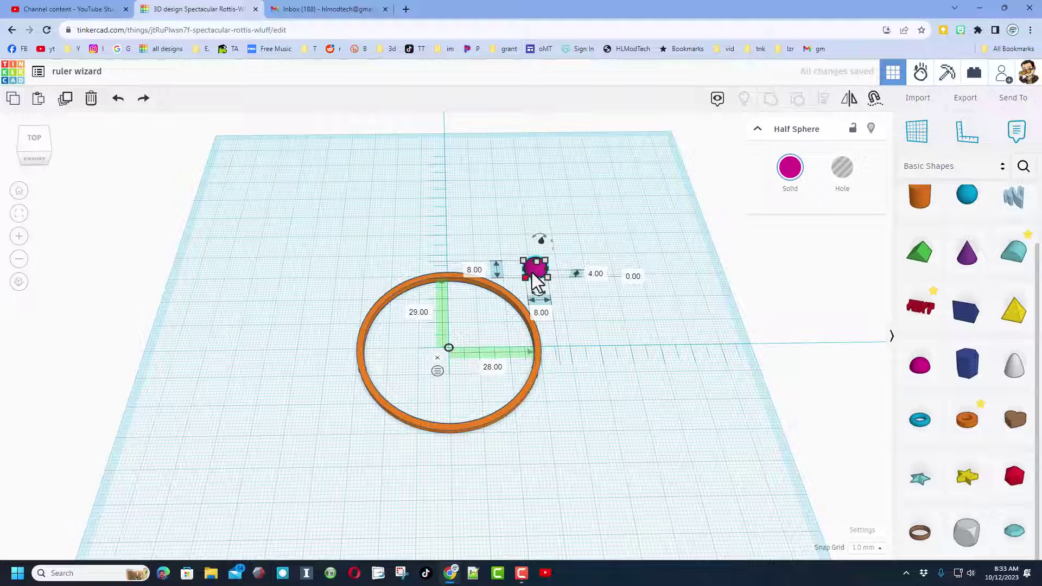
pyautogui.moveTo(537, 279); pyautogui.dragTo(408, 324)
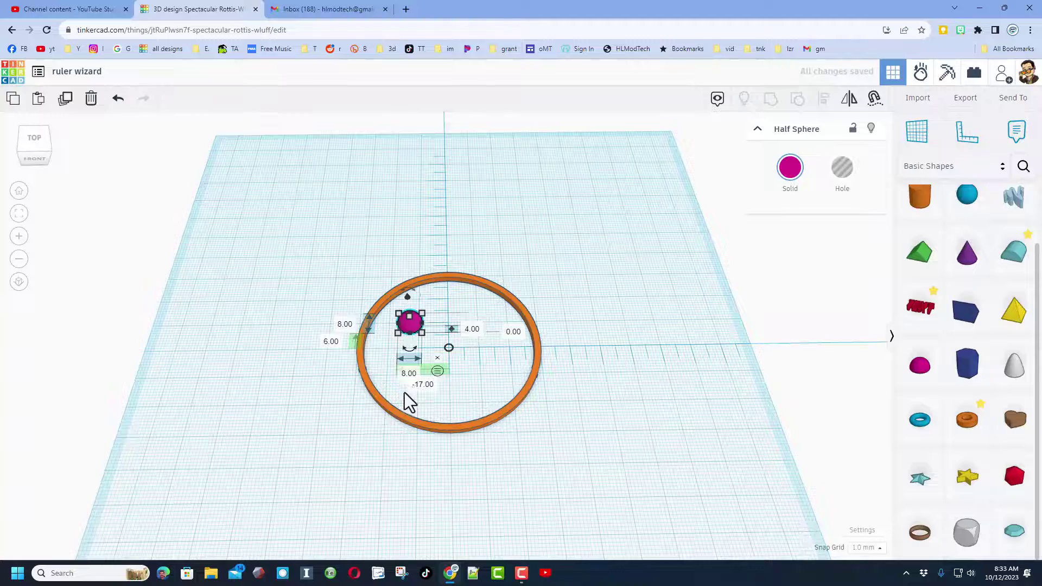
# Duplicate the half sphere and nudge the copy to the right until its horizontal ruler offset is 9.
pyautogui.scroll(5, 418, 398)
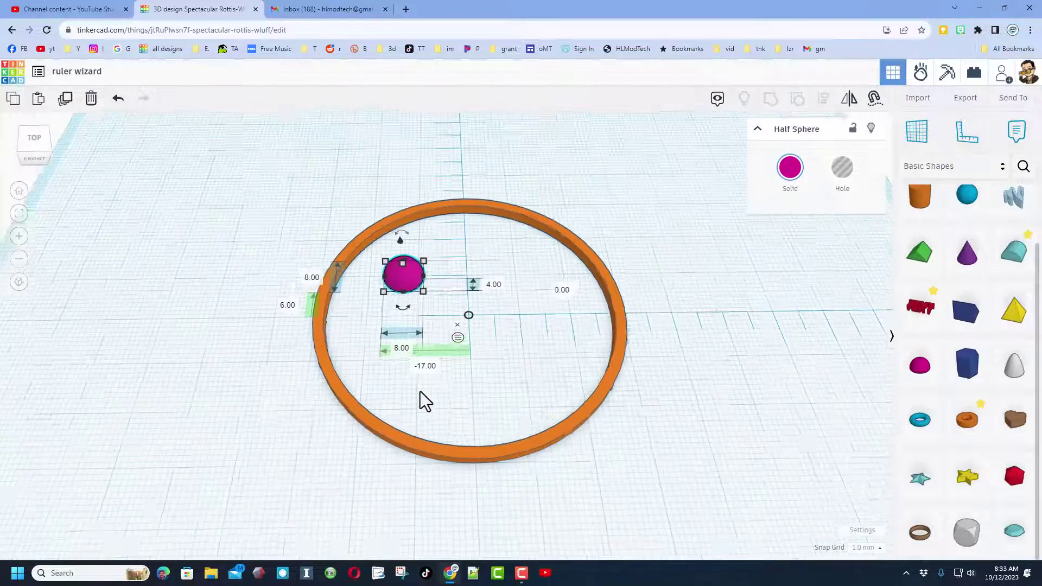
pyautogui.scroll(2, 420, 392)
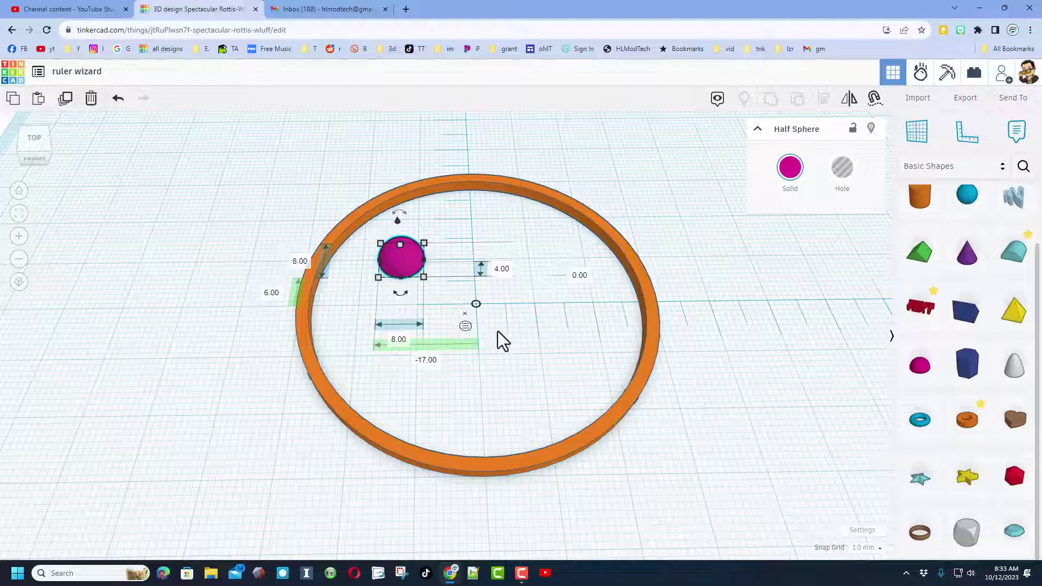
pyautogui.hotkey('ctrl', 'd')
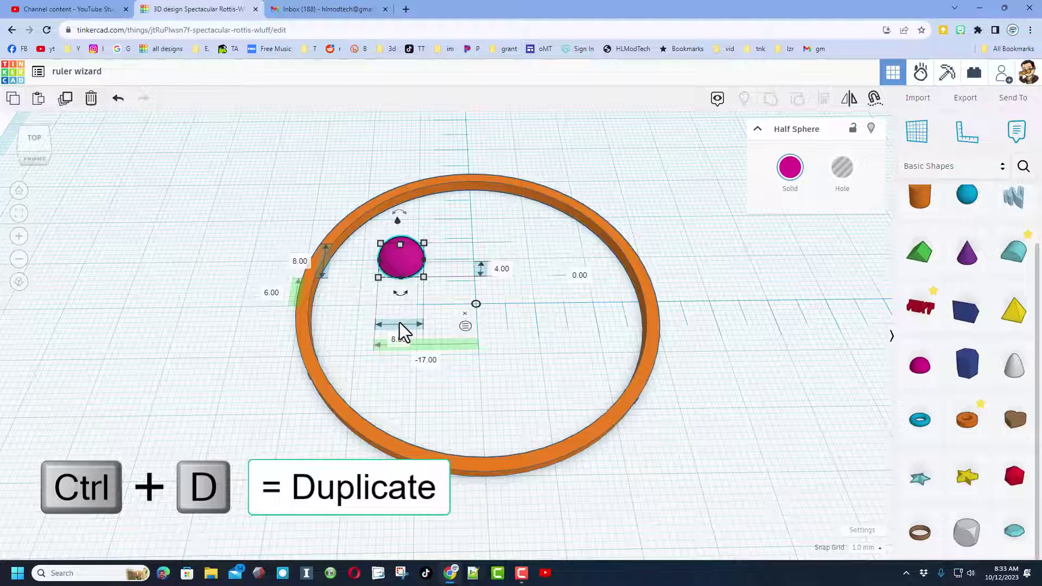
pyautogui.click(412, 261)
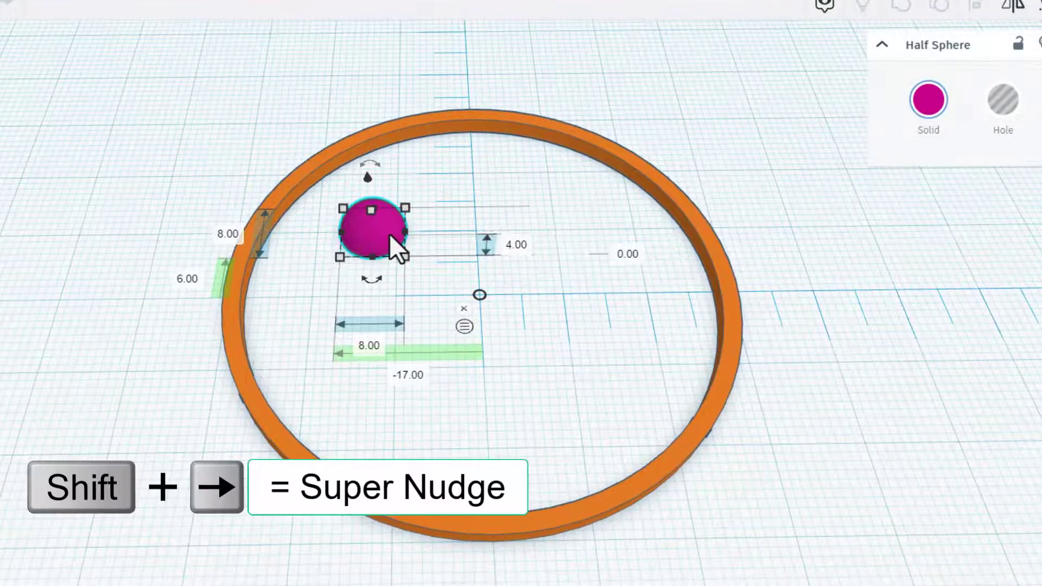
pyautogui.press('Right')
pyautogui.hotkey('shift', 'Right')
pyautogui.hotkey('shift', 'Right')
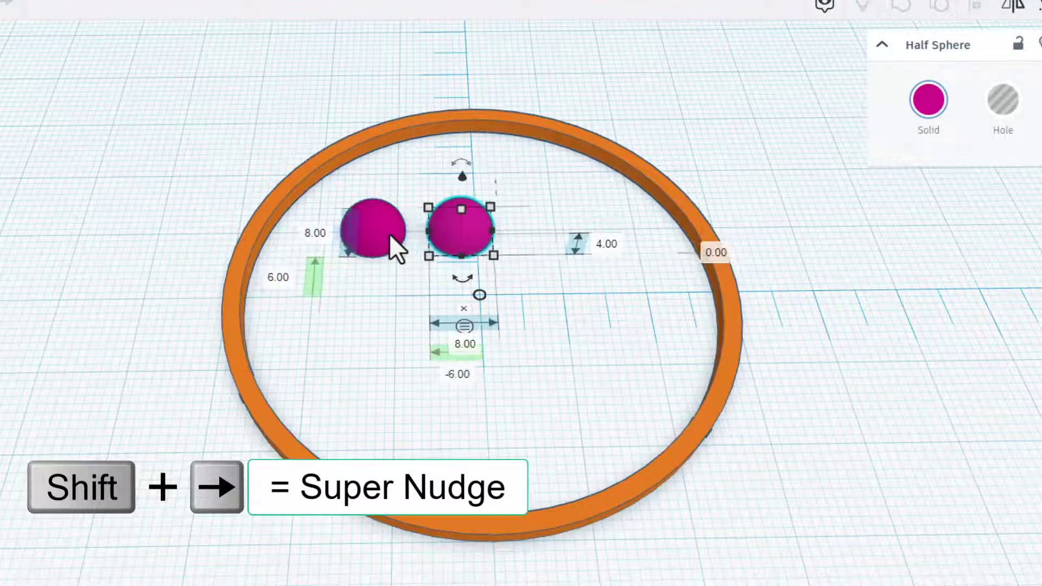
pyautogui.hotkey('shift', 'Right')
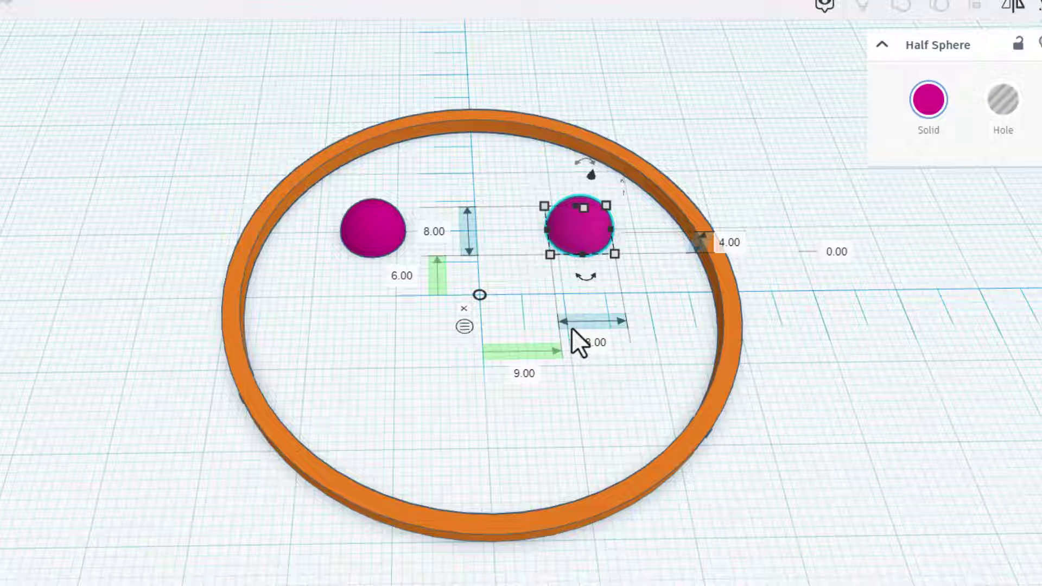
# Compare the horizontal offsets of both half spheres, flipping the ruler's direction at its origin to measure the left one's inner edge.
pyautogui.click(361, 235)
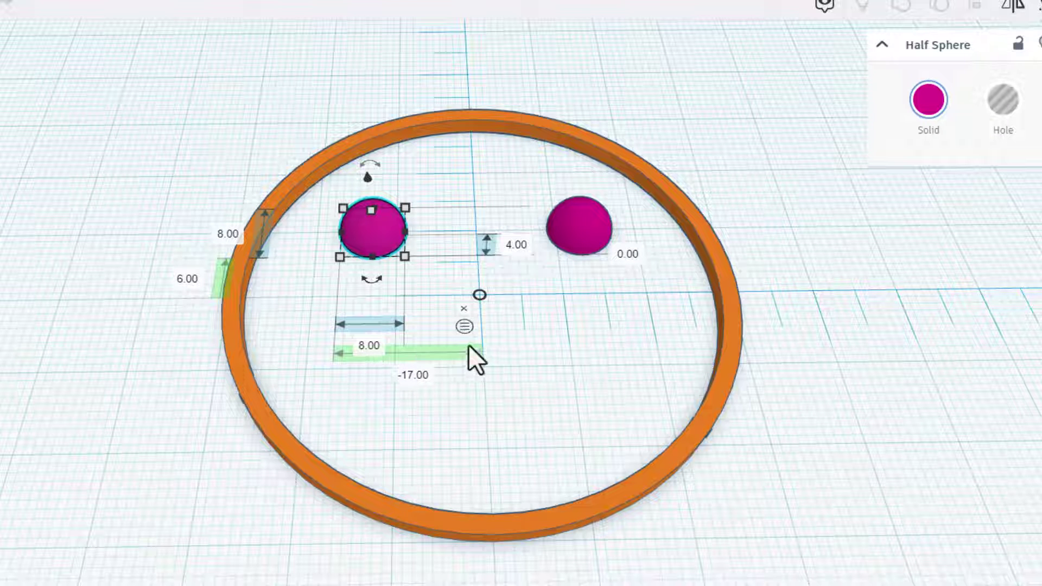
pyautogui.click(567, 233)
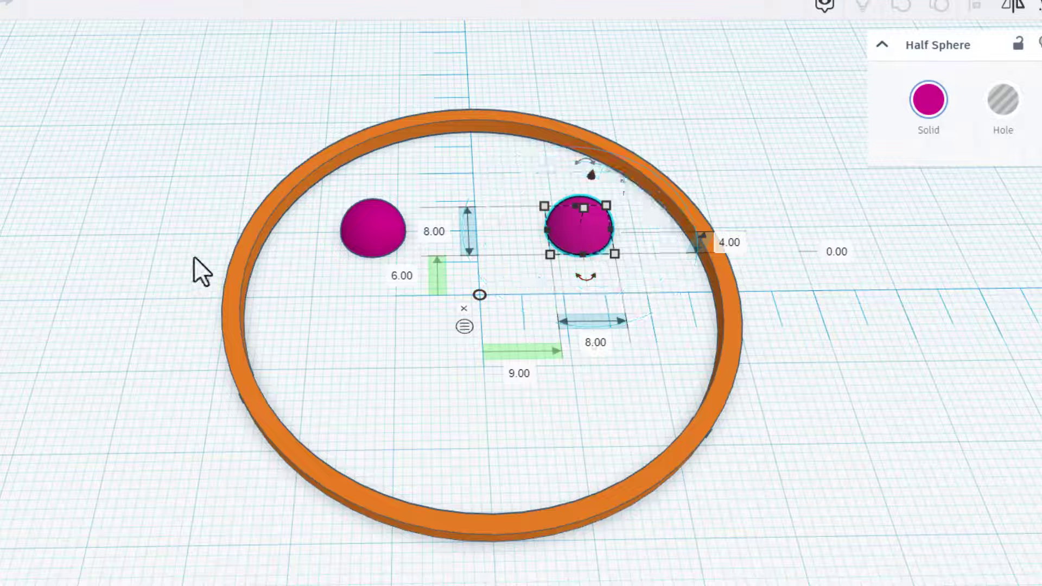
pyautogui.click(365, 234)
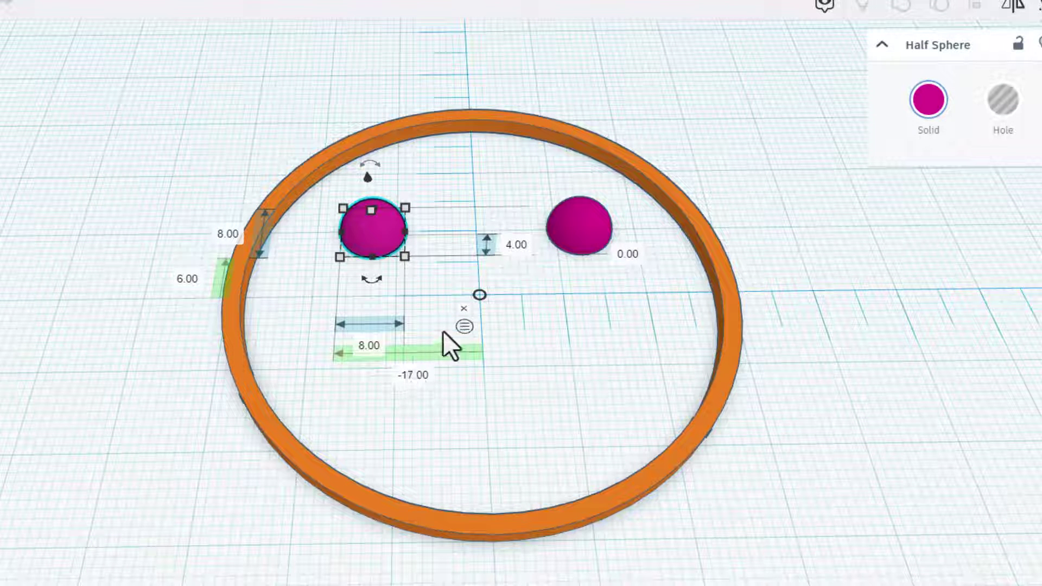
pyautogui.click(479, 296)
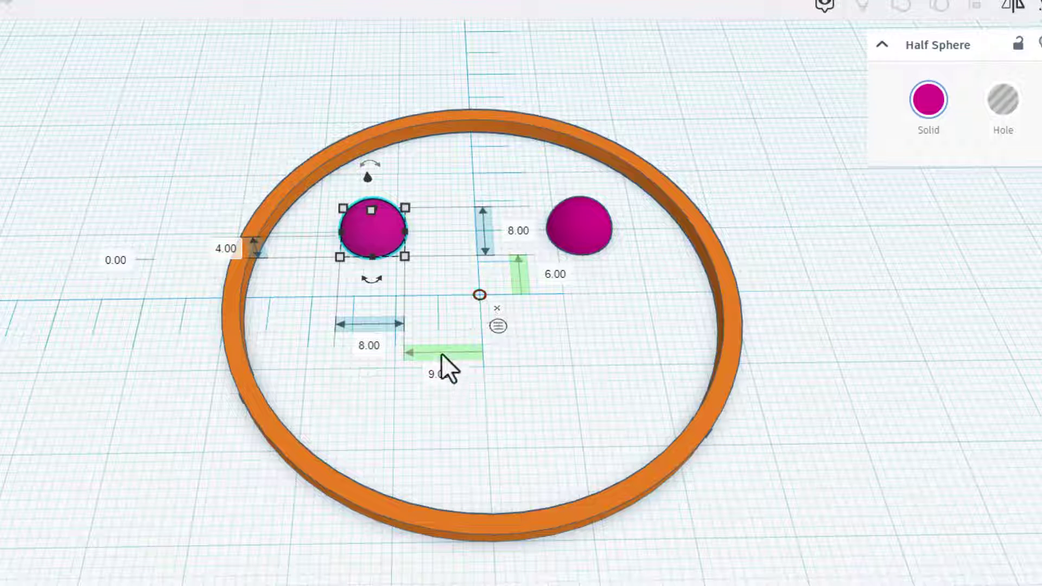
pyautogui.click(570, 233)
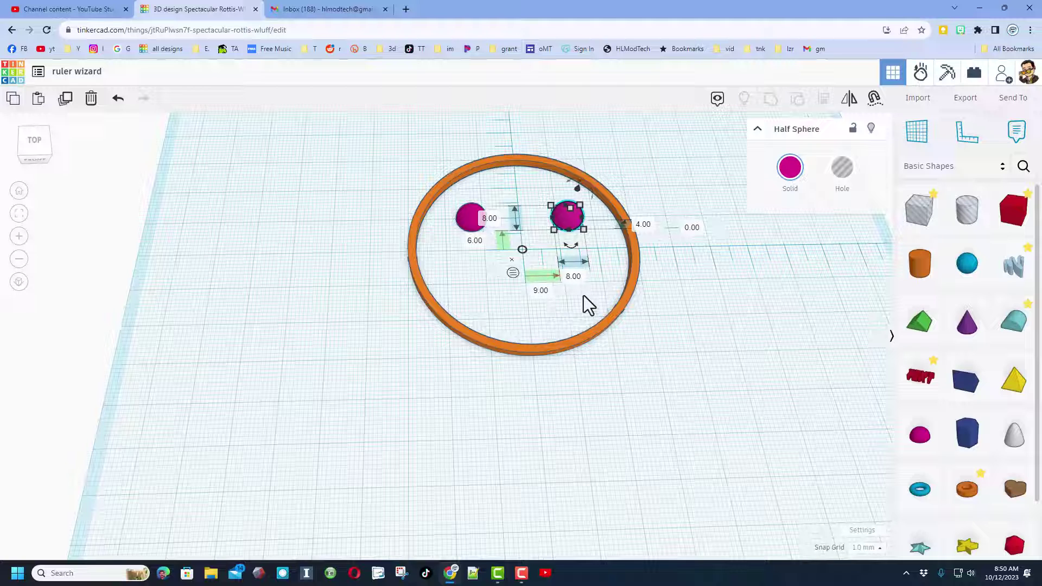
# Flip the ruler's direction at its origin in turn and check each half sphere's distance from the centre.
pyautogui.click(522, 249)
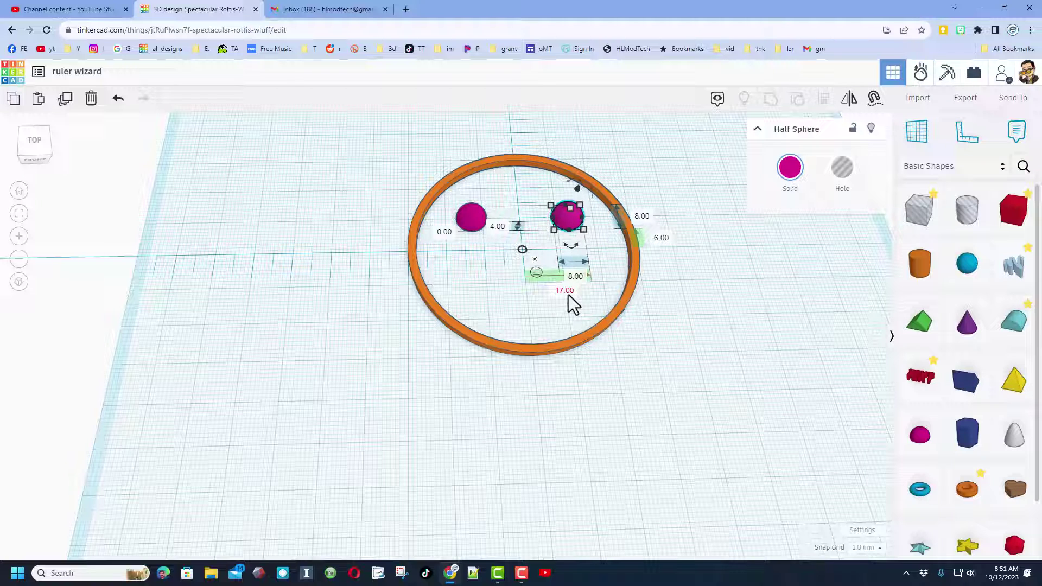
pyautogui.click(468, 219)
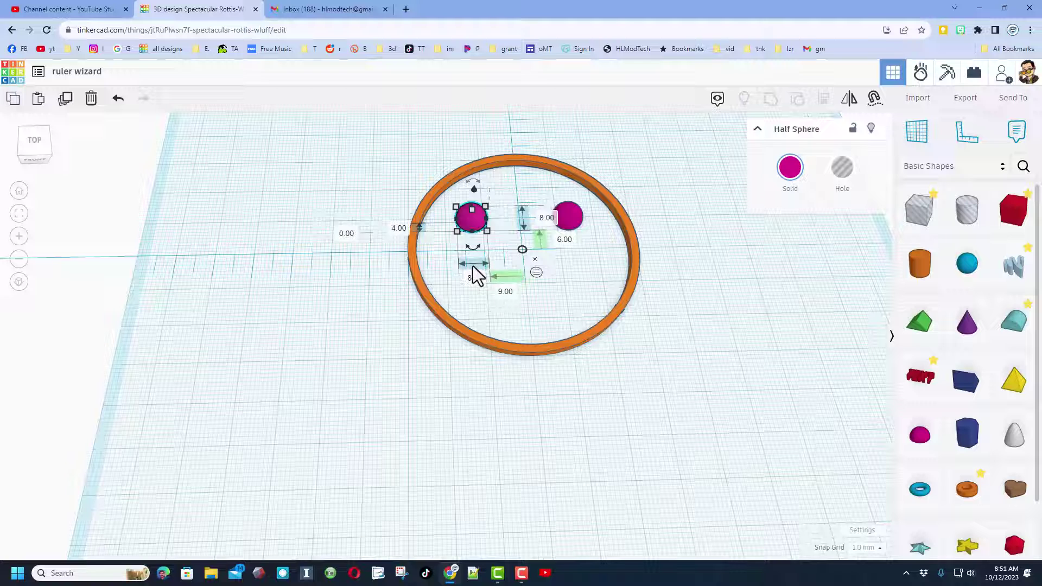
pyautogui.click(522, 250)
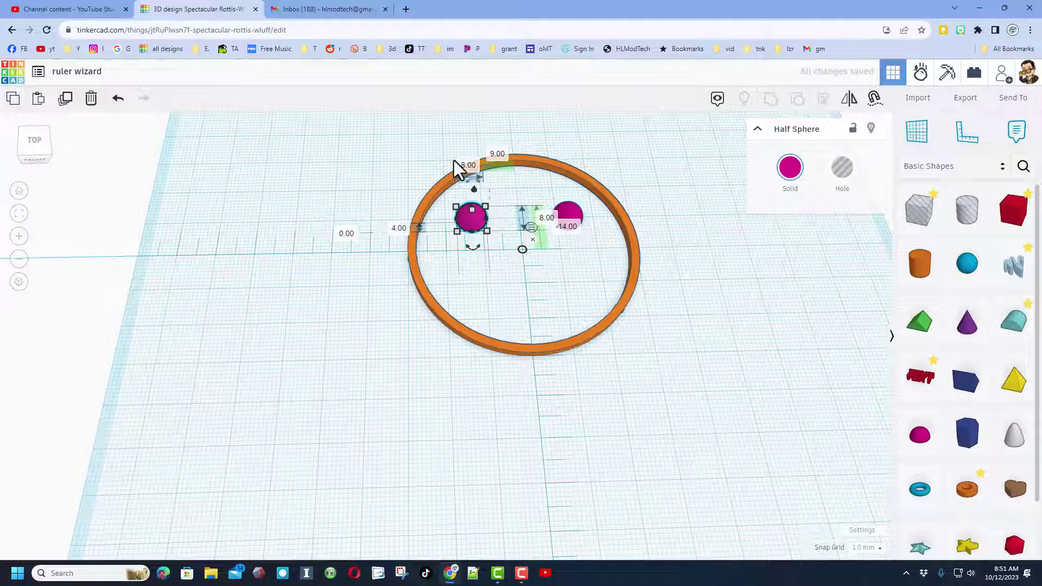
pyautogui.click(577, 211)
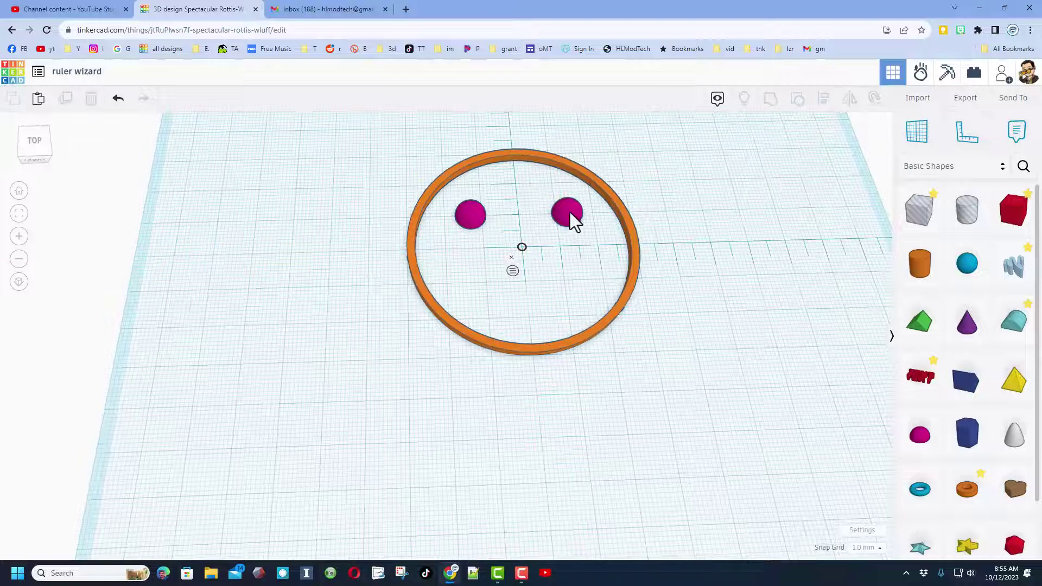
# Switch the ruler to midpoint measuring with both half spheres selected to check that the pair is centred.
pyautogui.click(569, 213)
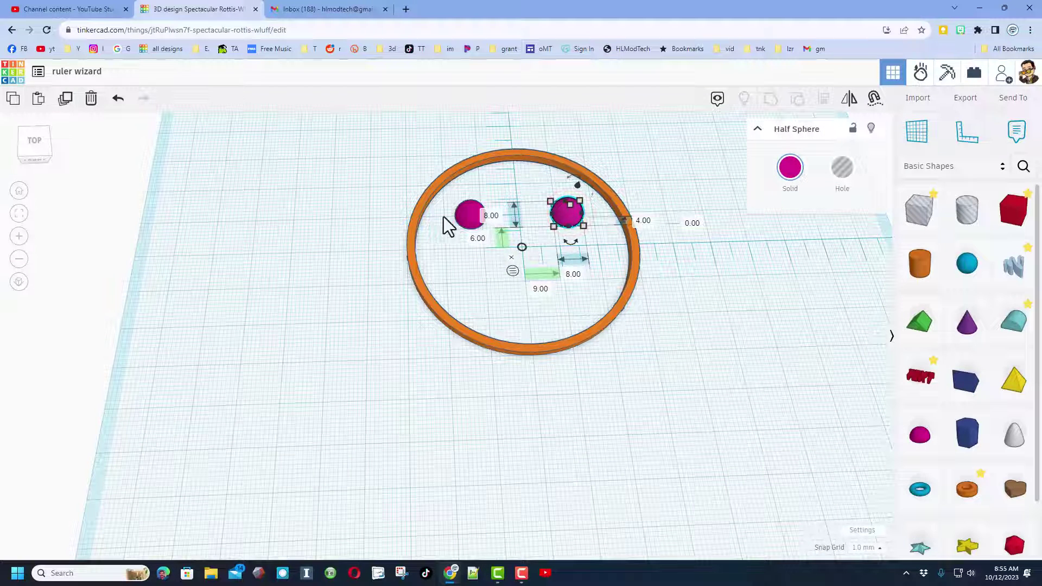
pyautogui.keyDown('shift'); pyautogui.click(464, 214); pyautogui.keyUp('shift')
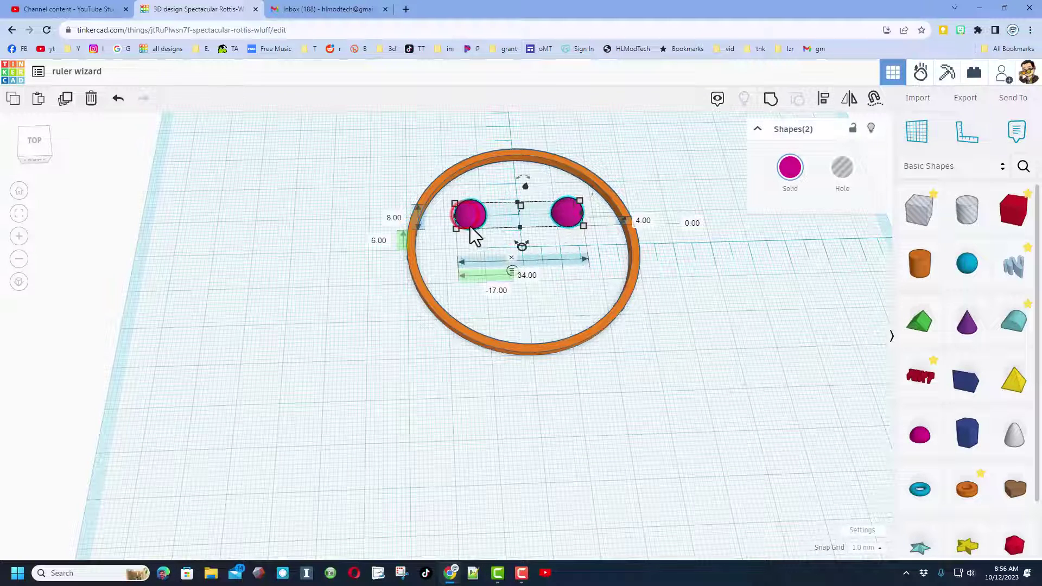
pyautogui.click(510, 272)
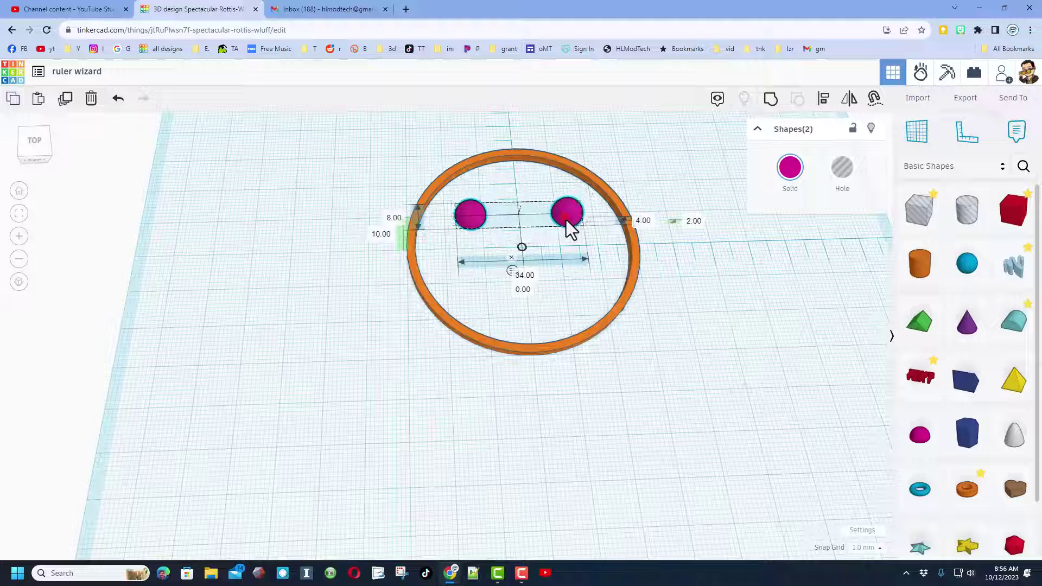
pyautogui.click(581, 309)
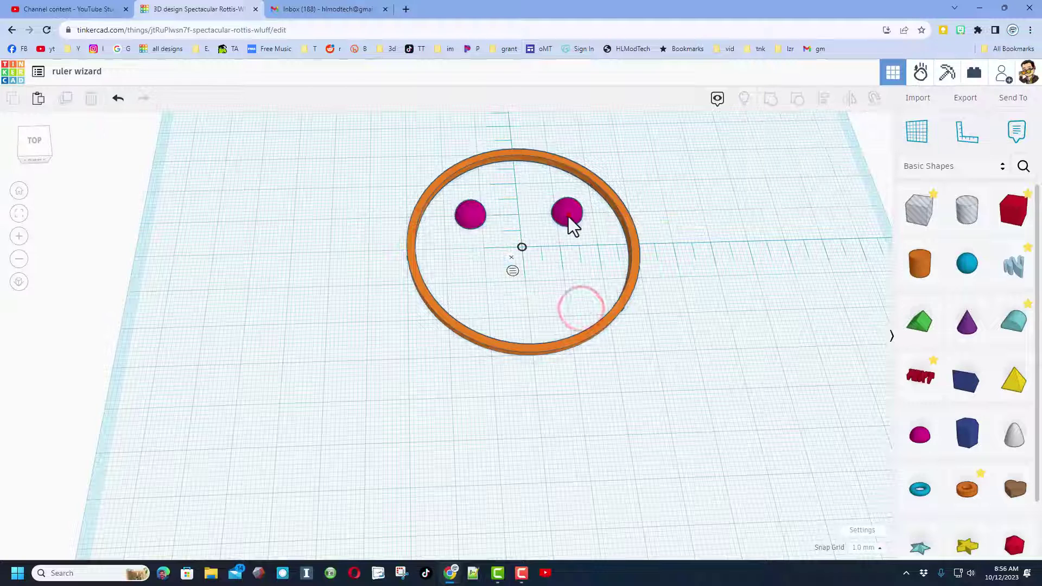
# Check the right half sphere's midpoint offset, then return the ruler to edge measuring and check both half spheres together.
pyautogui.click(567, 217)
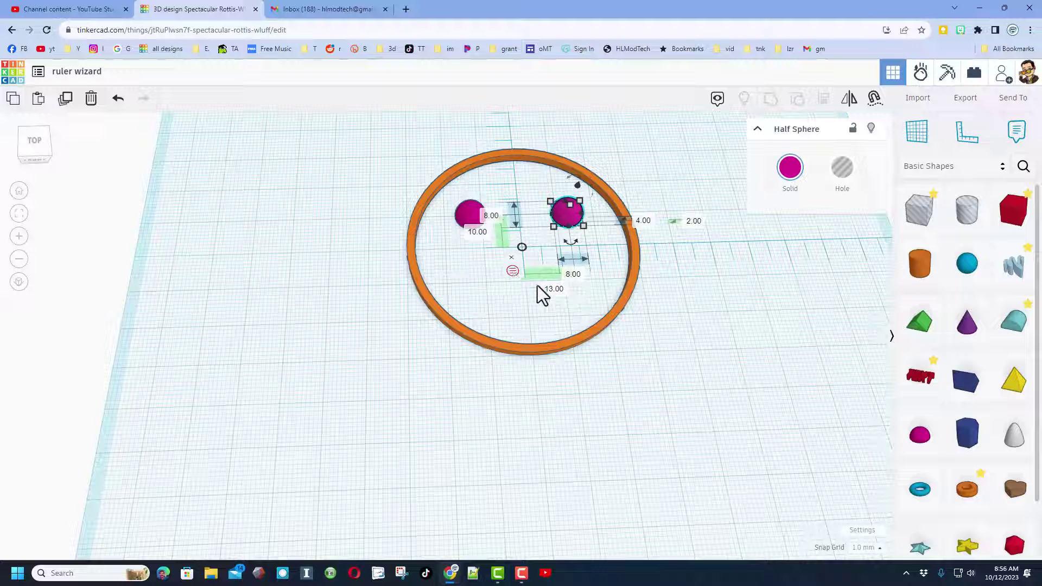
pyautogui.click(513, 272)
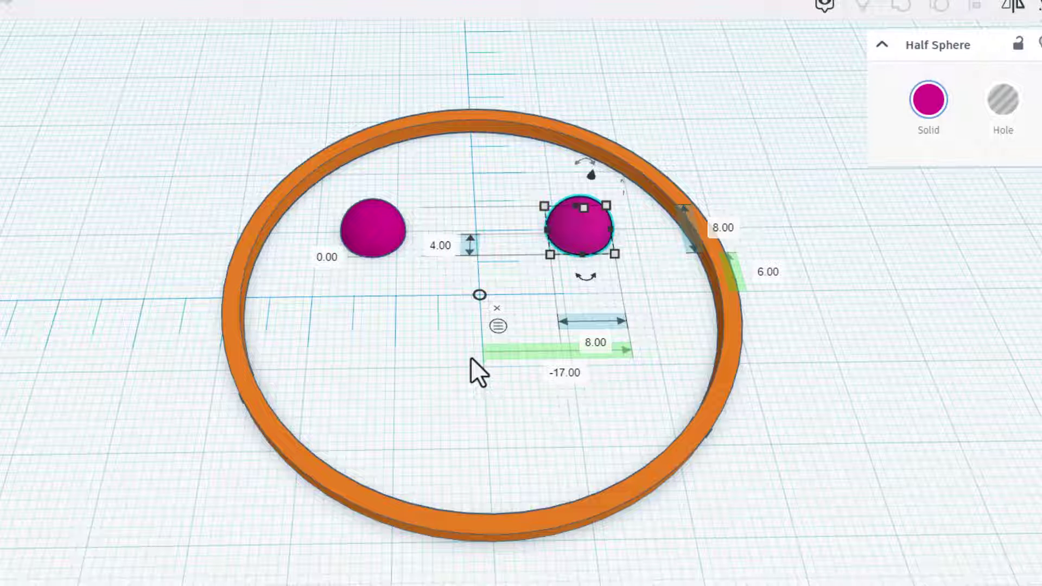
pyautogui.keyDown('shift'); pyautogui.click(372, 228); pyautogui.keyUp('shift')
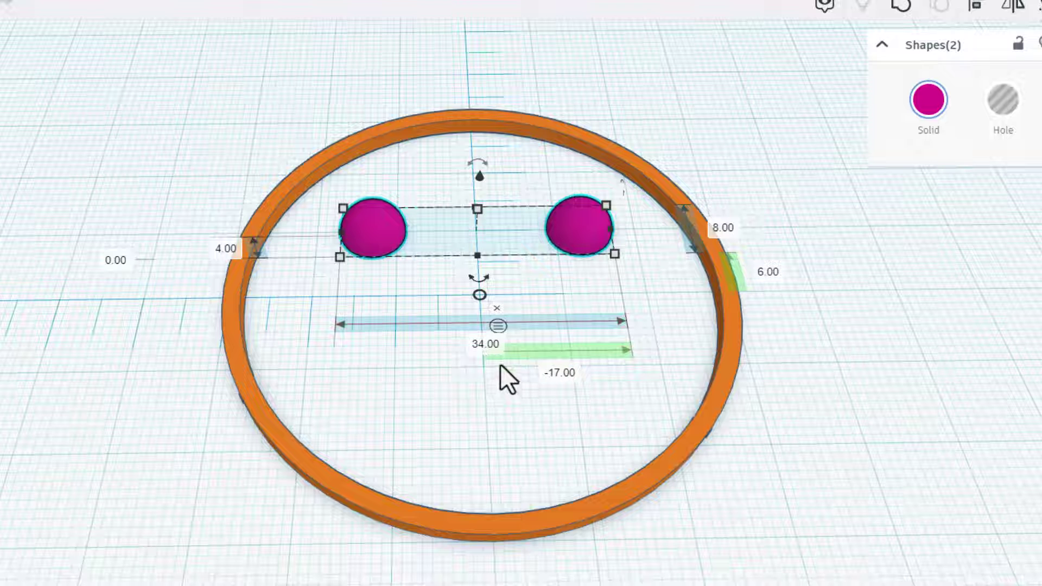
pyautogui.click(473, 401)
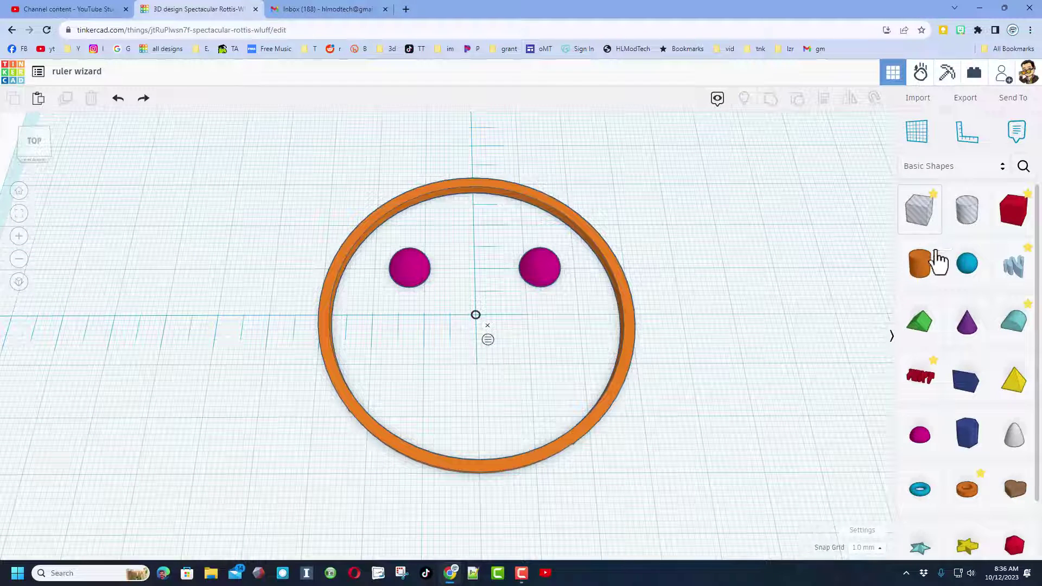
# Add a Scribble shape below the eyes, drawn as a curved smile about 28 mm wide and 11 mm deep.
pyautogui.moveTo(1007, 266); pyautogui.dragTo(498, 379)
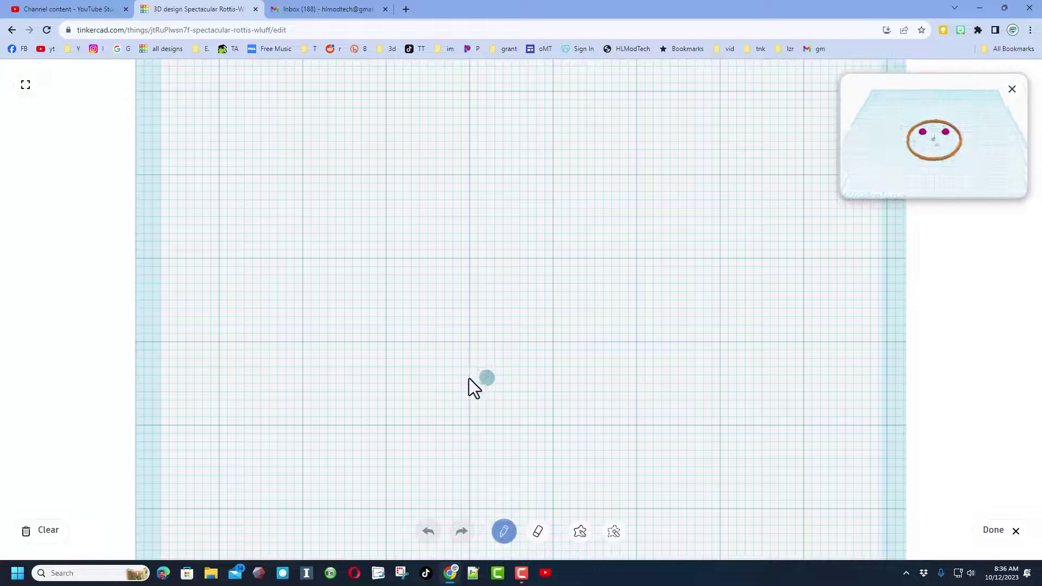
pyautogui.moveTo(384, 338)
pyautogui.mouseDown()
pyautogui.moveTo(428, 372)
pyautogui.moveTo(562, 379)
pyautogui.moveTo(599, 325)
pyautogui.mouseUp()
pyautogui.click(547, 396)
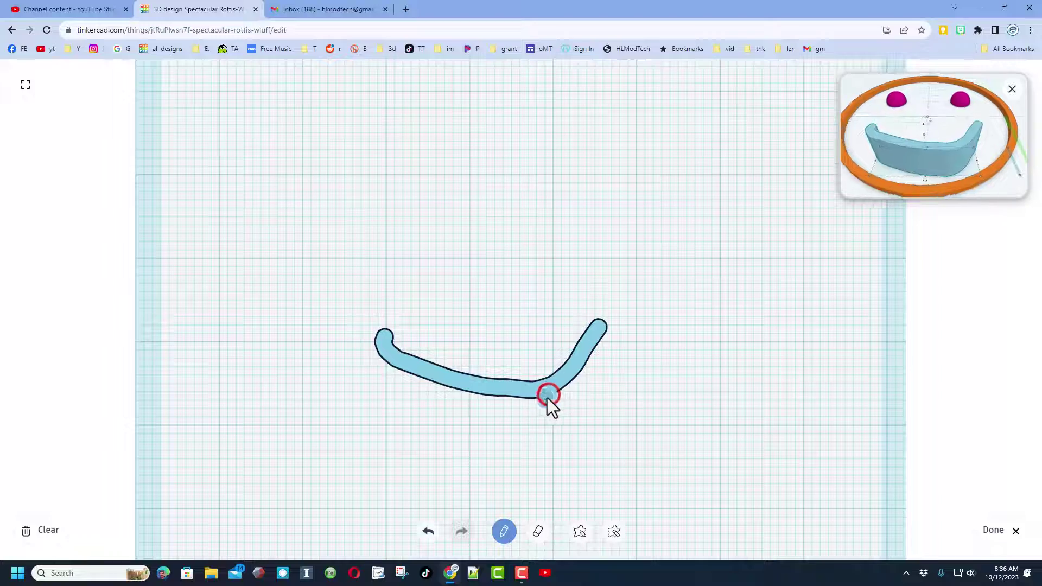
pyautogui.click(994, 534)
# Undo the accidental ruler move and lower the scribbled smile's height to 2 mm.
pyautogui.scroll(3, 473, 347)
pyautogui.moveTo(471, 343)
pyautogui.mouseDown(button='right')
pyautogui.moveTo(446, 293)
pyautogui.moveTo(458, 252)
pyautogui.moveTo(429, 263)
pyautogui.mouseUp(button='right')
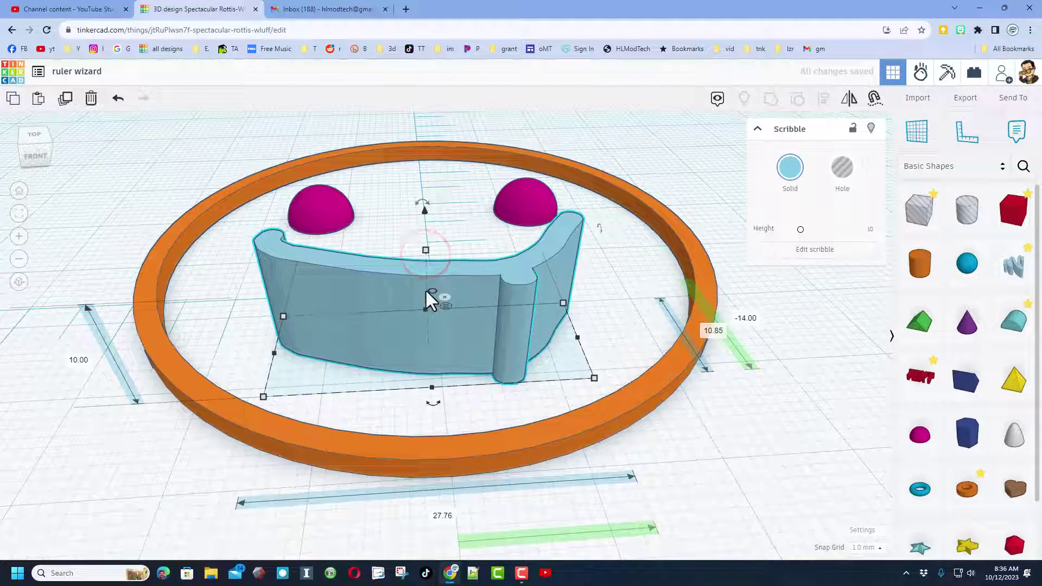
pyautogui.hotkey('ctrl', 'z')
pyautogui.rightClick(507, 299)
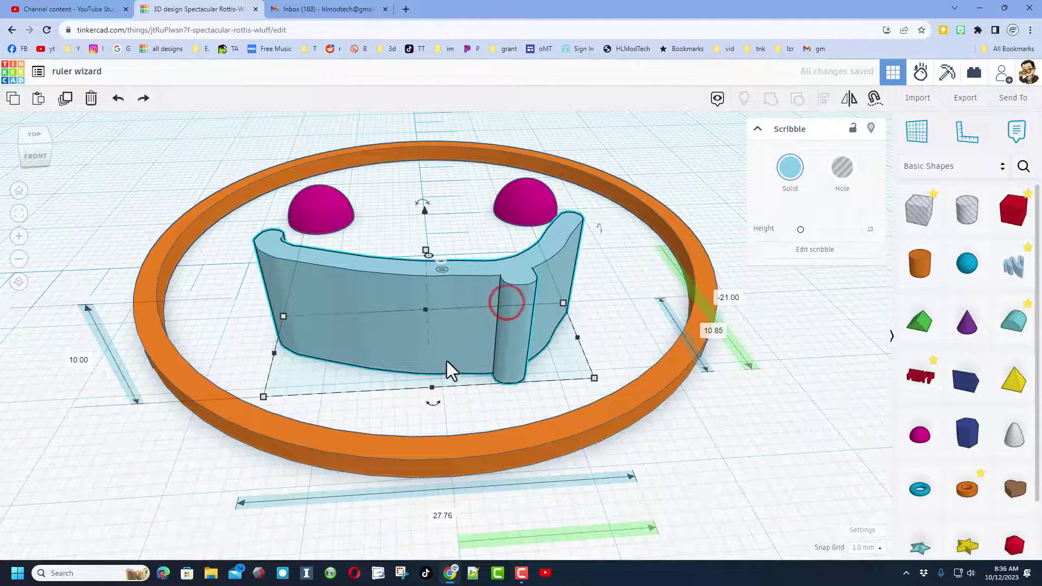
pyautogui.moveTo(447, 359)
pyautogui.mouseDown(button='right')
pyautogui.moveTo(521, 345)
pyautogui.moveTo(407, 278)
pyautogui.mouseUp(button='right')
pyautogui.moveTo(404, 269); pyautogui.dragTo(404, 356)
pyautogui.moveTo(457, 282)
pyautogui.mouseDown(button='right')
pyautogui.moveTo(389, 370)
pyautogui.moveTo(397, 355)
pyautogui.mouseUp(button='right')
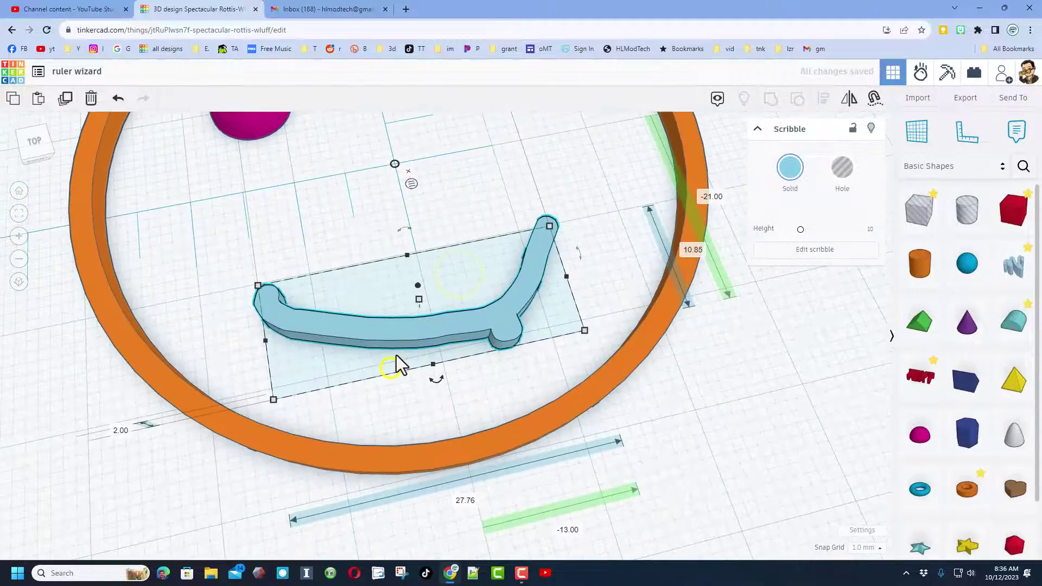
# Change the scribbled smile's solid colour to the bright red preset.
pyautogui.click(785, 172)
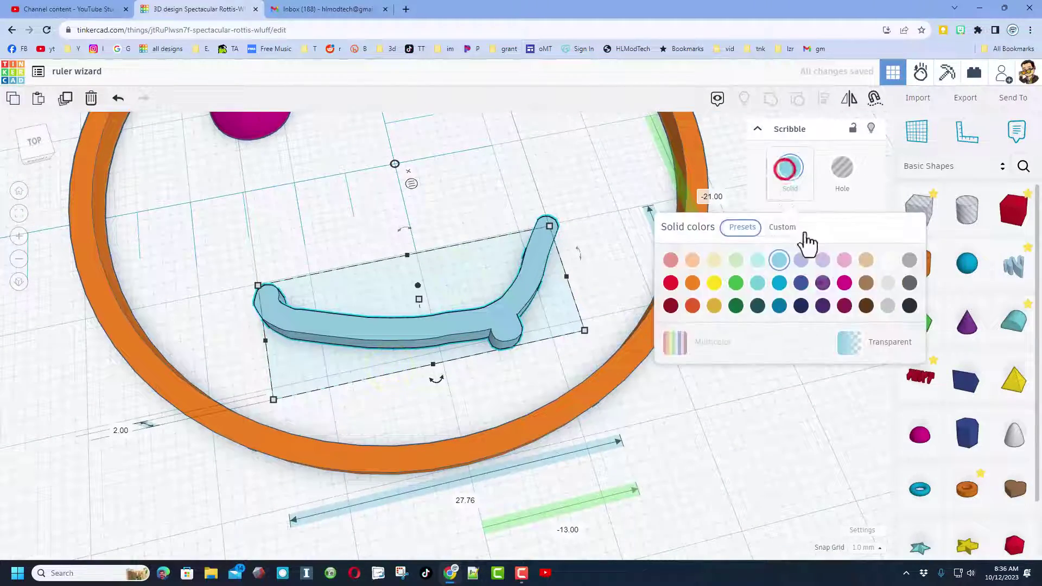
pyautogui.click(671, 284)
pyautogui.scroll(-5, 640, 287)
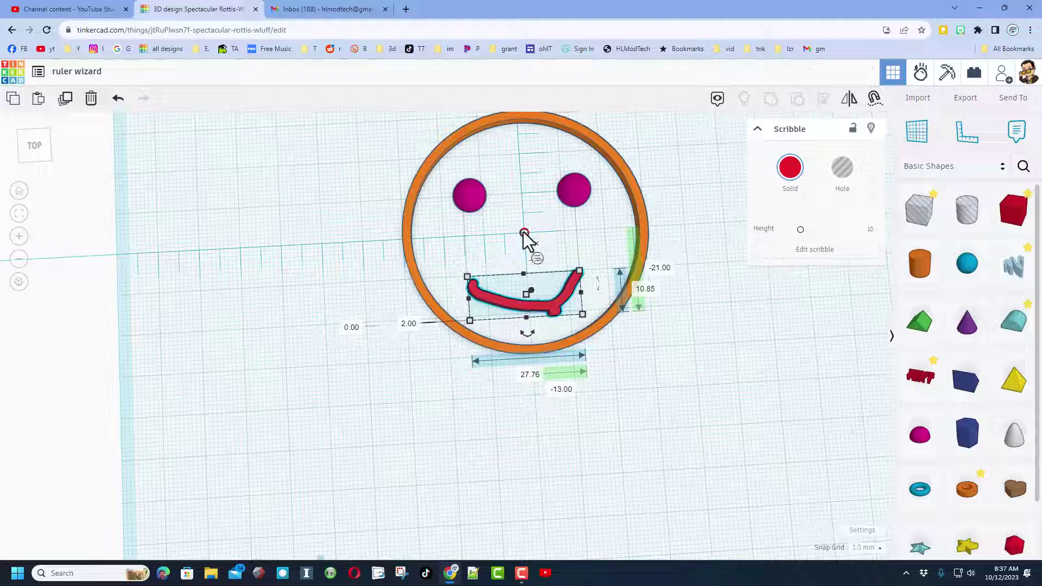
# Set the smile's width to 26 mm and its front-to-back ruler offset to -18.
pyautogui.click(531, 375)
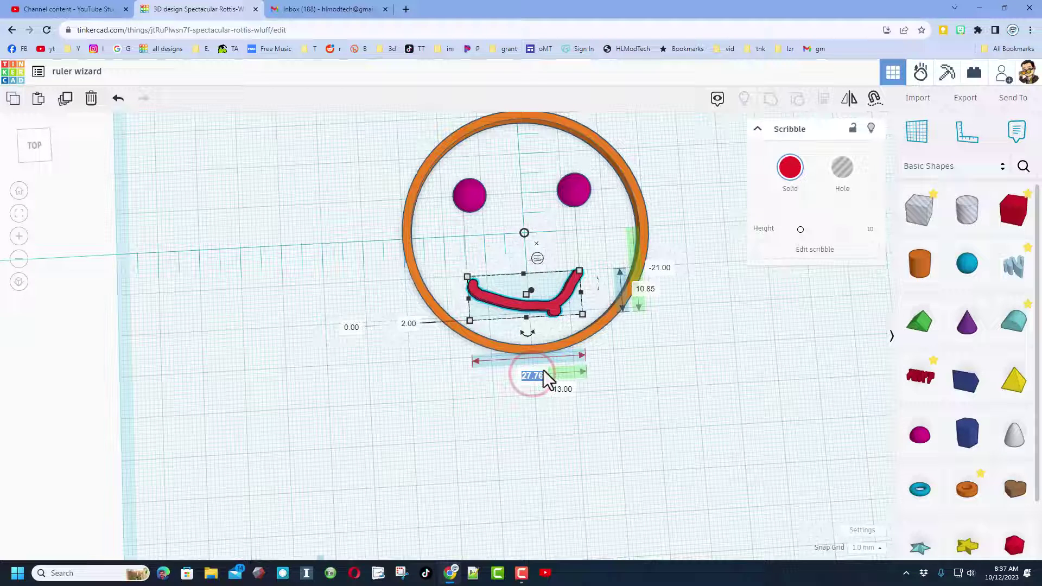
pyautogui.write('26')
pyautogui.press('Return')
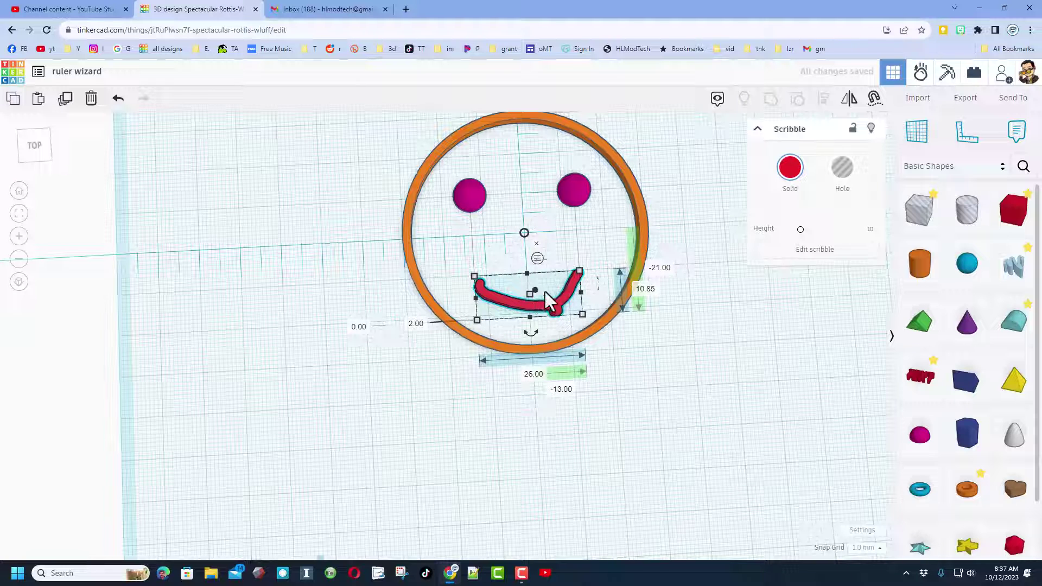
pyautogui.click(661, 269)
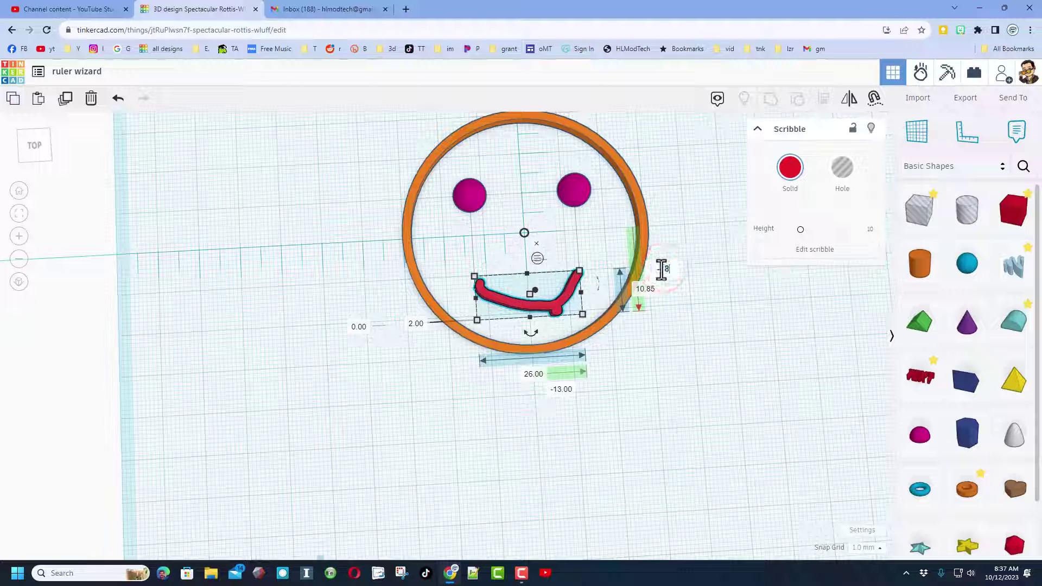
pyautogui.write('8')
pyautogui.press('Return')
pyautogui.click(662, 151)
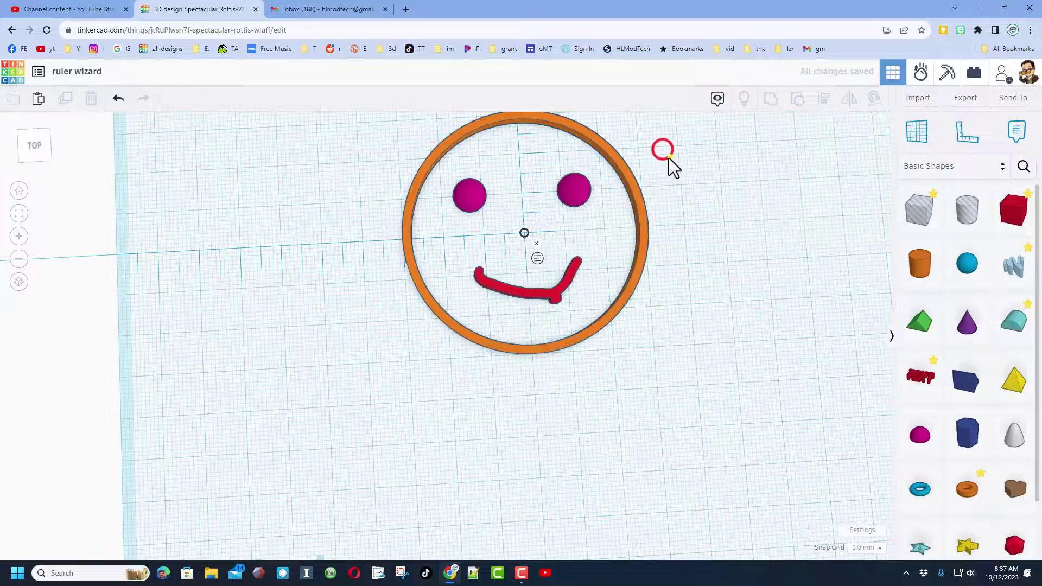
# Remove the ruler from the workplane and place a new one at the centre of the ring.
pyautogui.moveTo(668, 157); pyautogui.dragTo(663, 135, button='right')
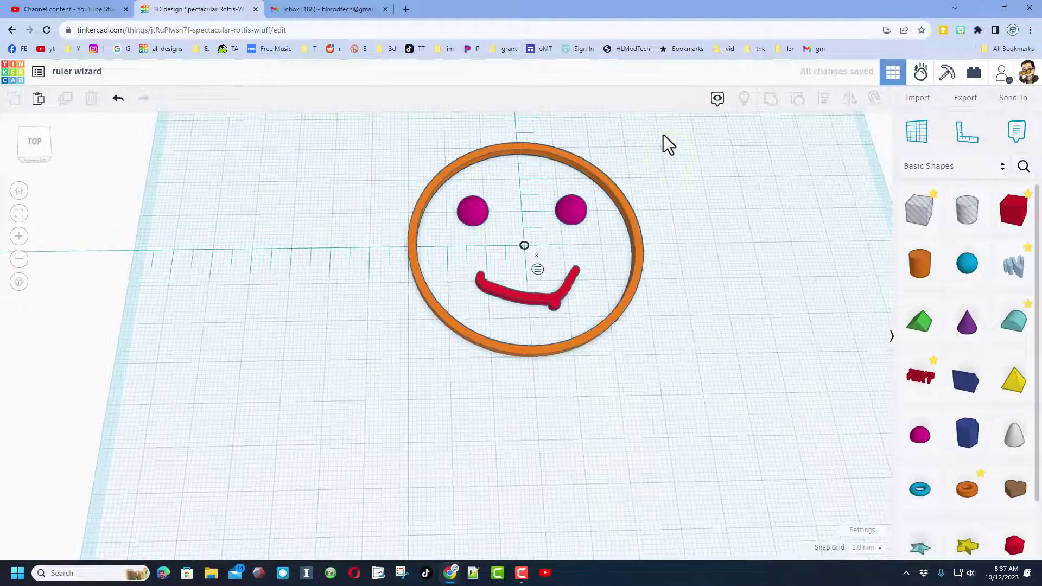
pyautogui.click(538, 260)
pyautogui.moveTo(511, 219)
pyautogui.mouseDown(button='right')
pyautogui.moveTo(538, 215)
pyautogui.moveTo(564, 190)
pyautogui.moveTo(522, 216)
pyautogui.mouseUp(button='right')
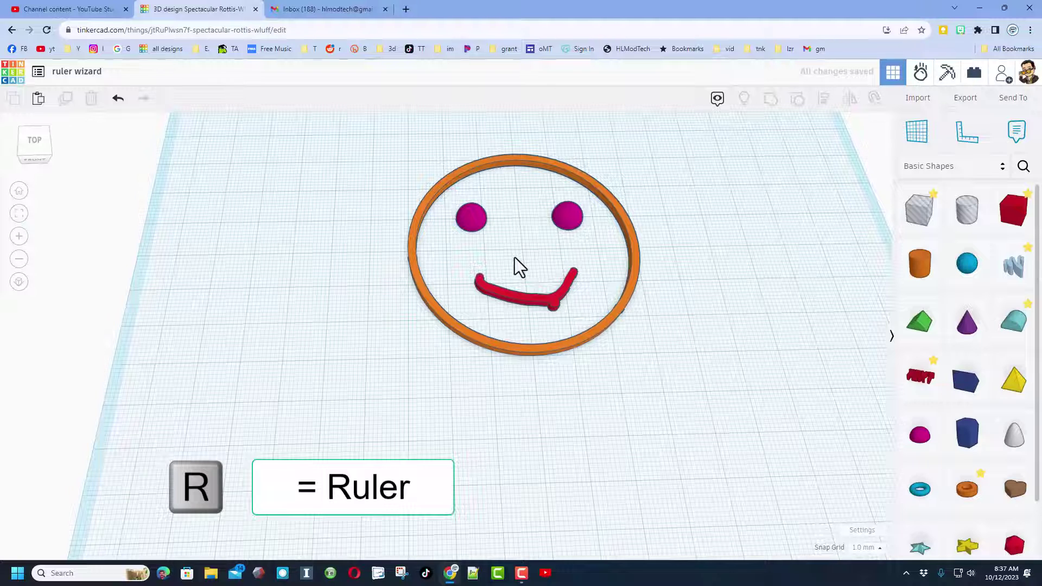
pyautogui.press('r')
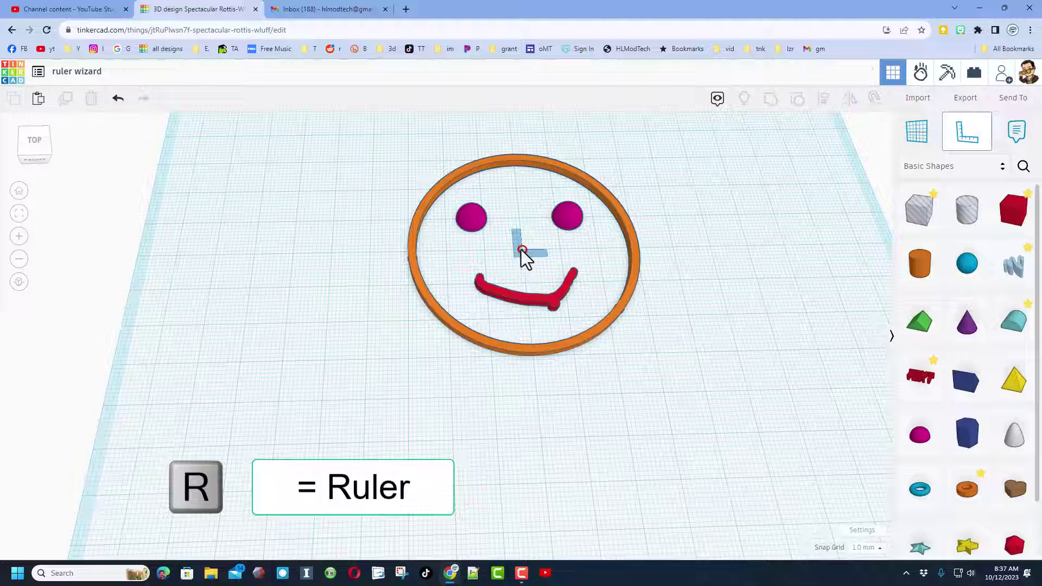
pyautogui.click(522, 250)
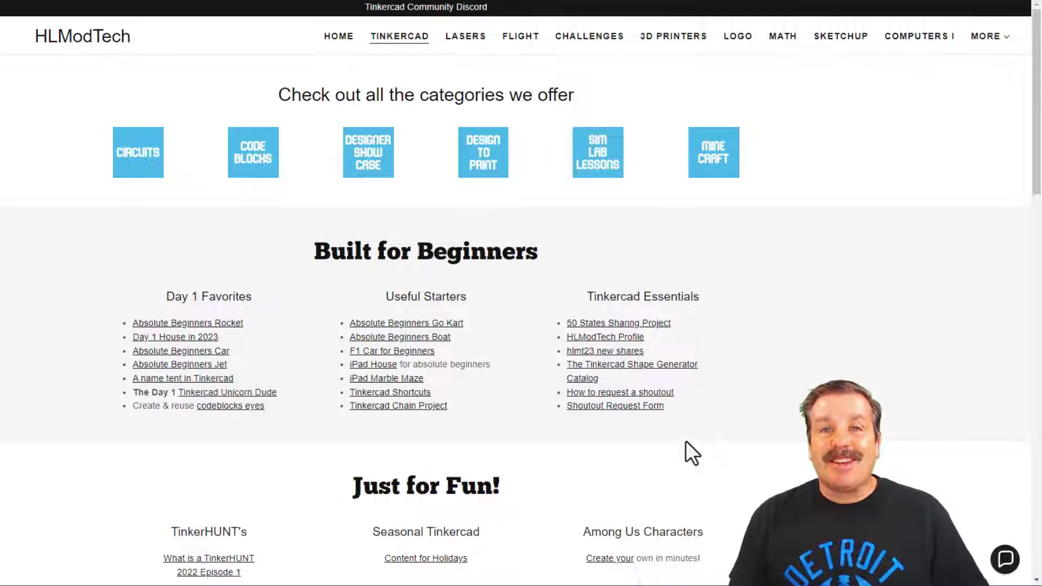
# Open the contact chat on the HLModTech website's Tinkercad page to view it, and close it again.
pyautogui.click(1005, 559)
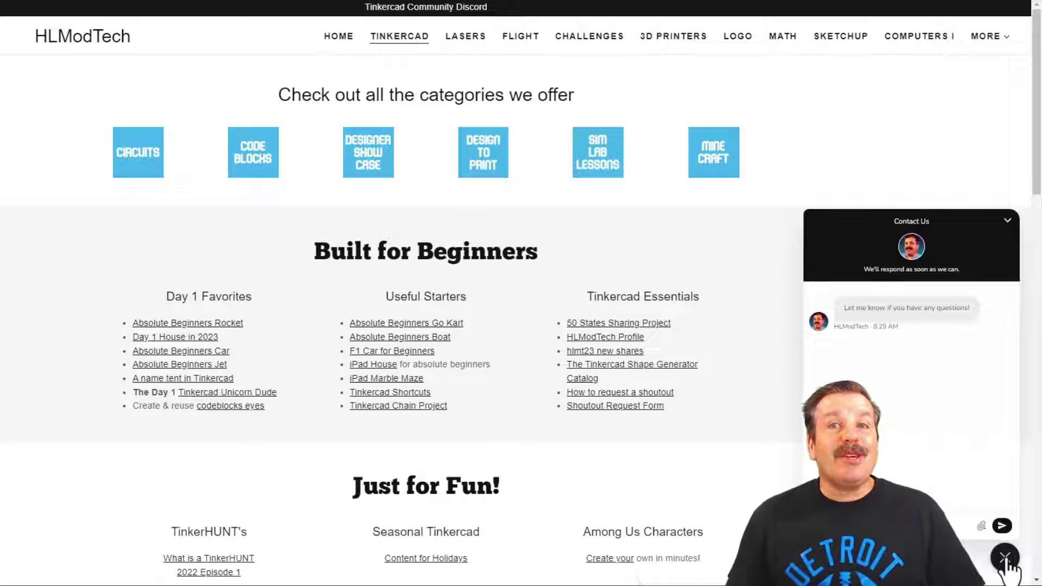
pyautogui.click(1007, 556)
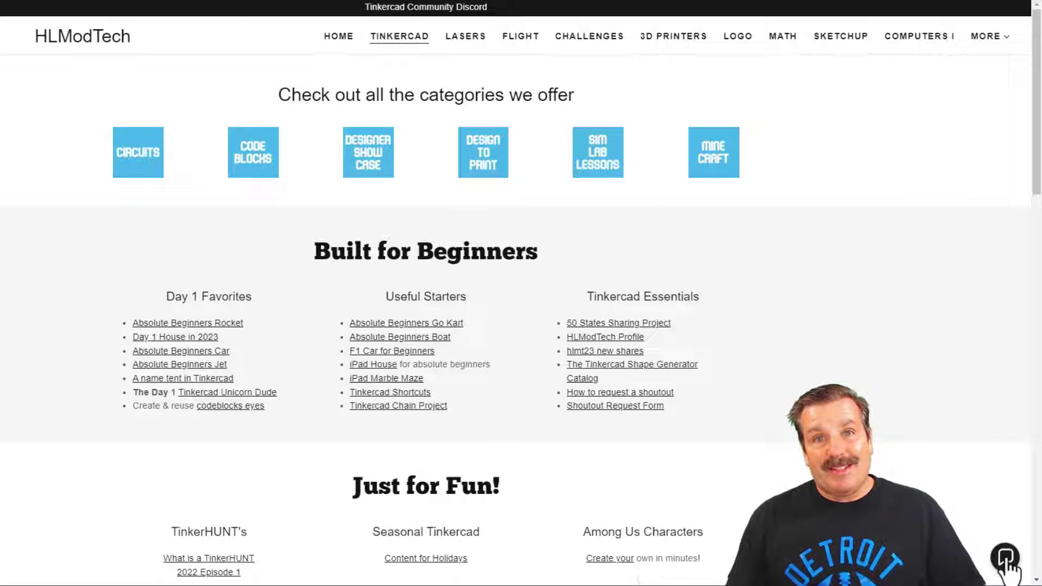
pyautogui.click(418, 13)
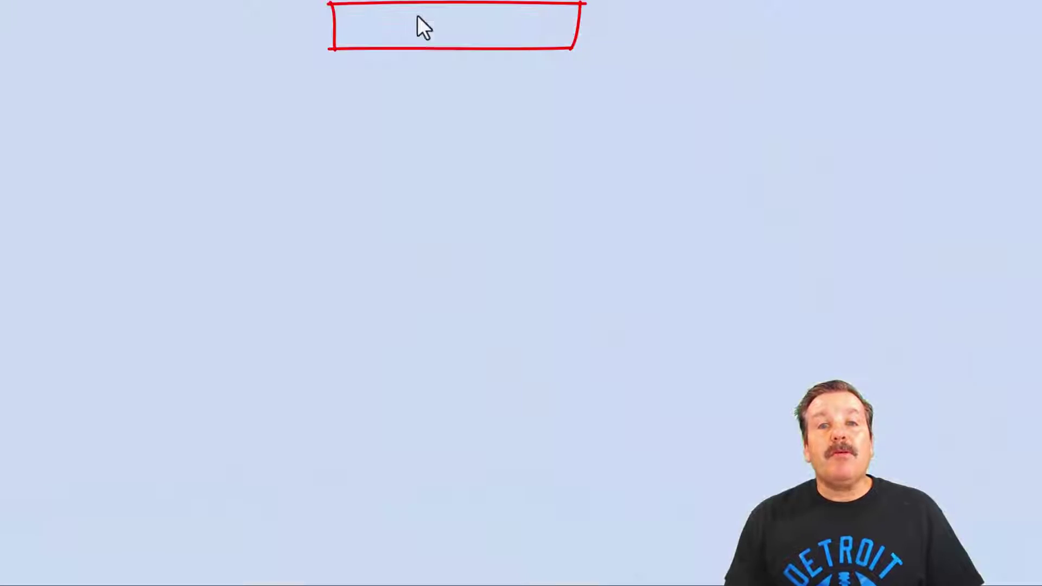